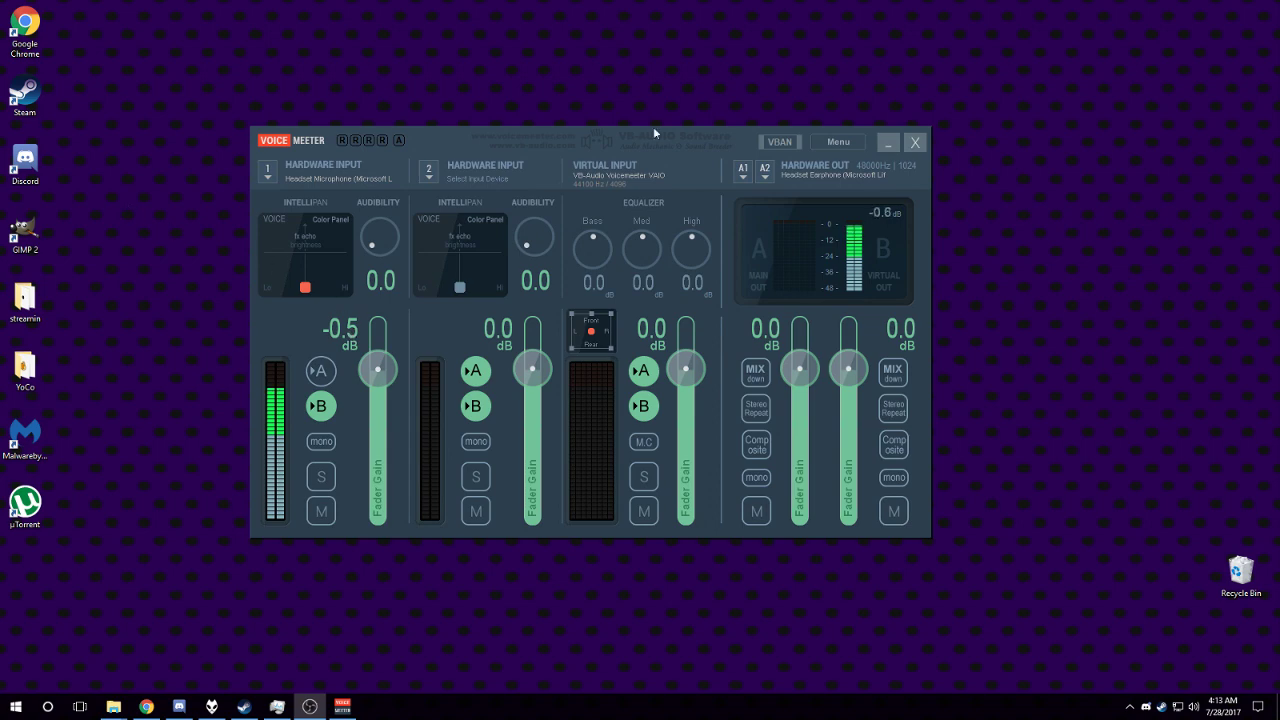
# Reposition the Voicemeeter window and review the Hardware Input 1 device list, leaving it unchanged.
pyautogui.moveTo(541, 129); pyautogui.dragTo(543, 160)
pyautogui.moveTo(540, 68); pyautogui.dragTo(223, 97)
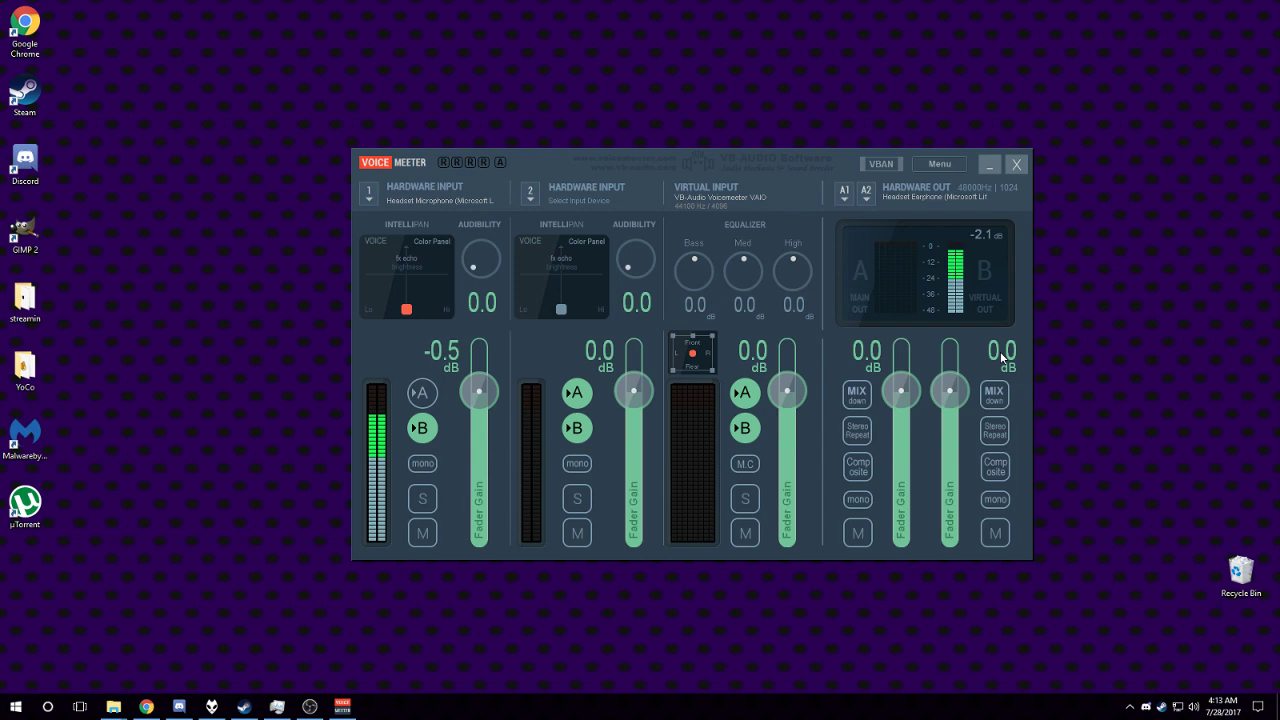
pyautogui.moveTo(1108, 67); pyautogui.dragTo(1062, 116)
pyautogui.moveTo(537, 157); pyautogui.dragTo(569, 150)
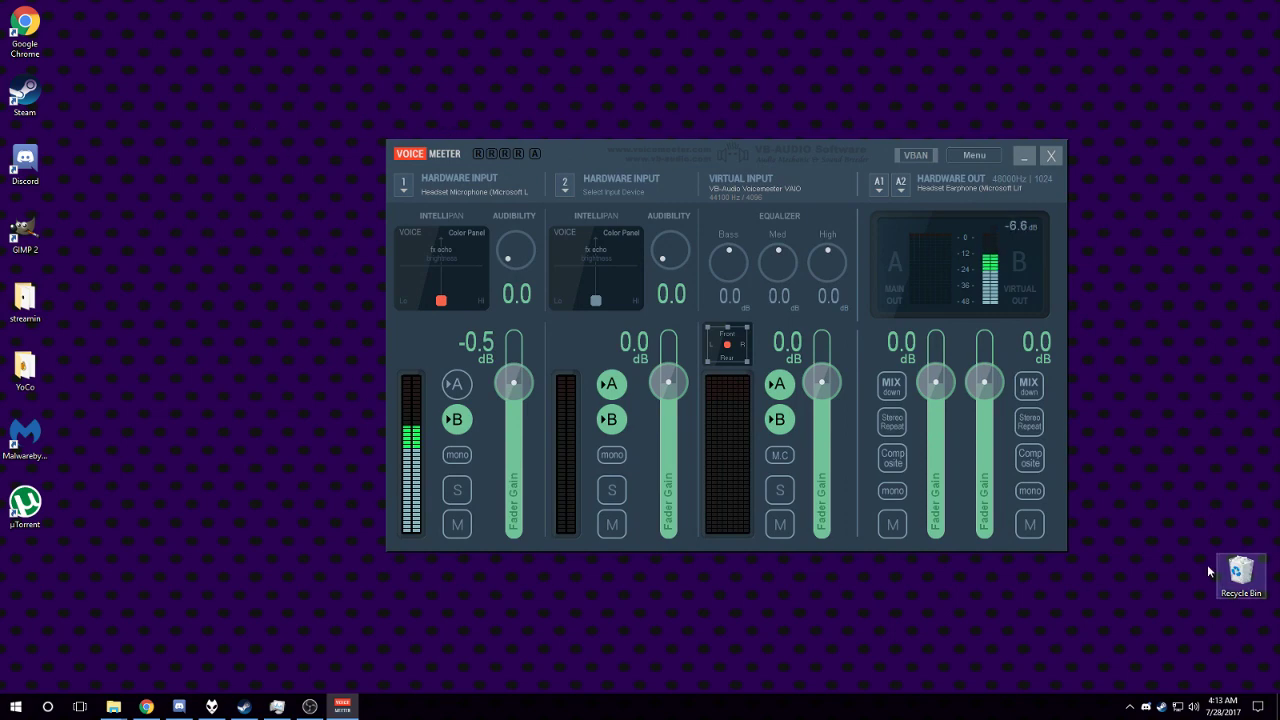
pyautogui.click(404, 186)
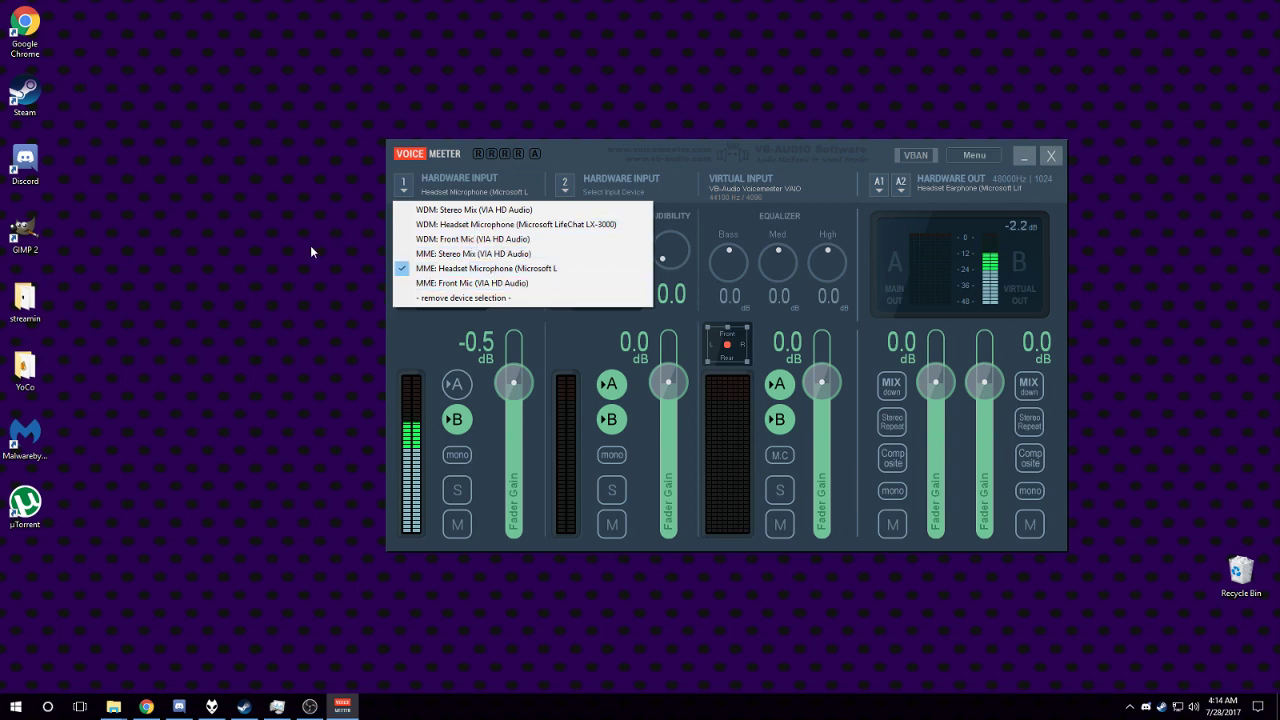
pyautogui.click(615, 105)
pyautogui.moveTo(597, 155); pyautogui.dragTo(528, 155)
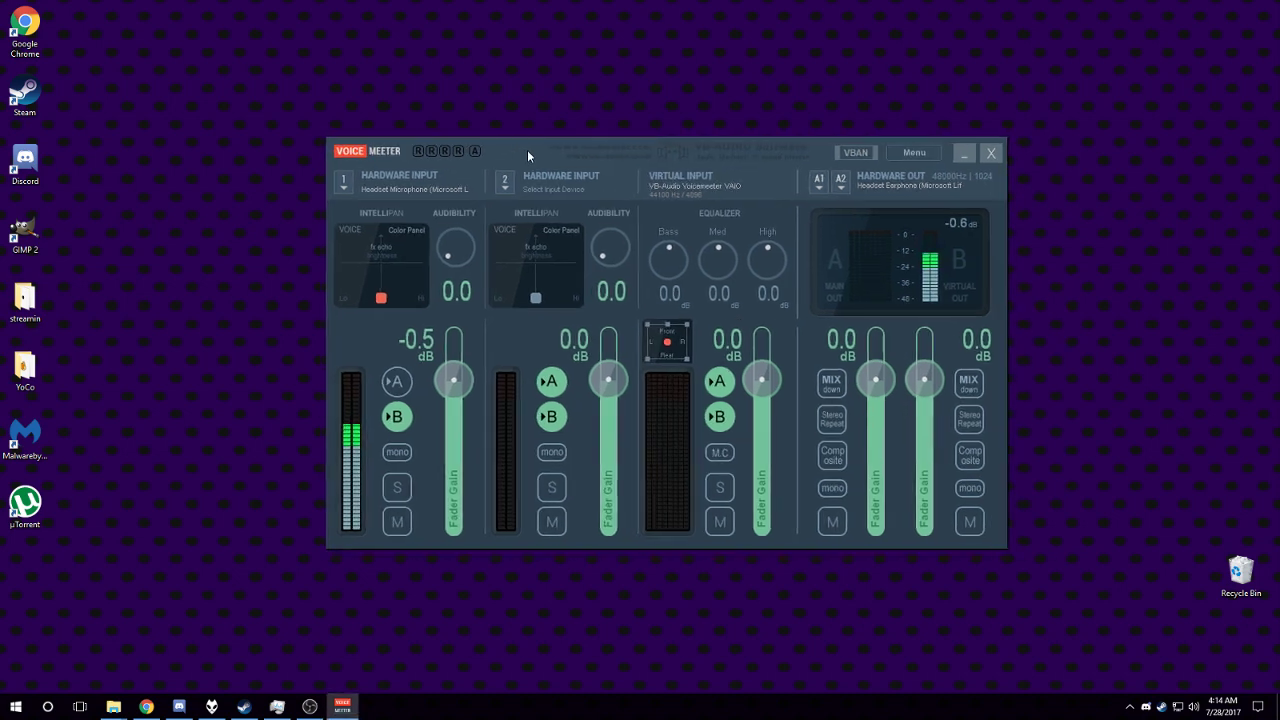
pyautogui.moveTo(491, 55); pyautogui.dragTo(630, 86)
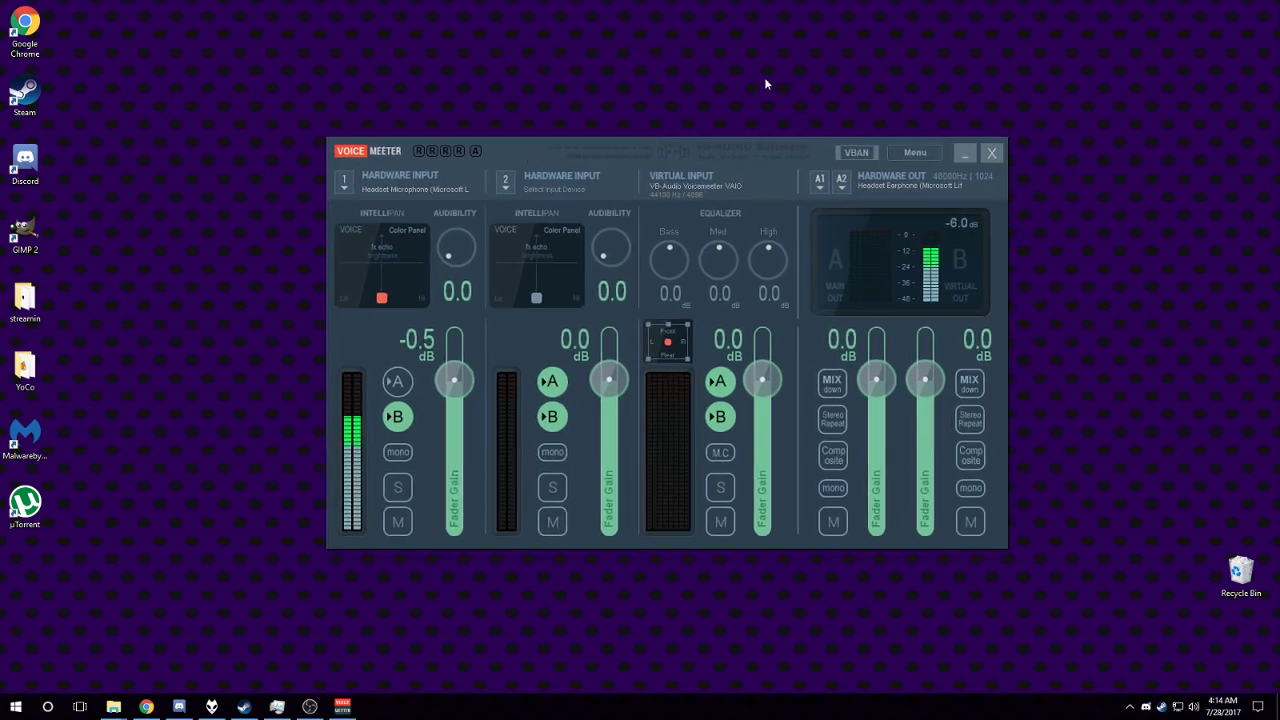
pyautogui.click(363, 192)
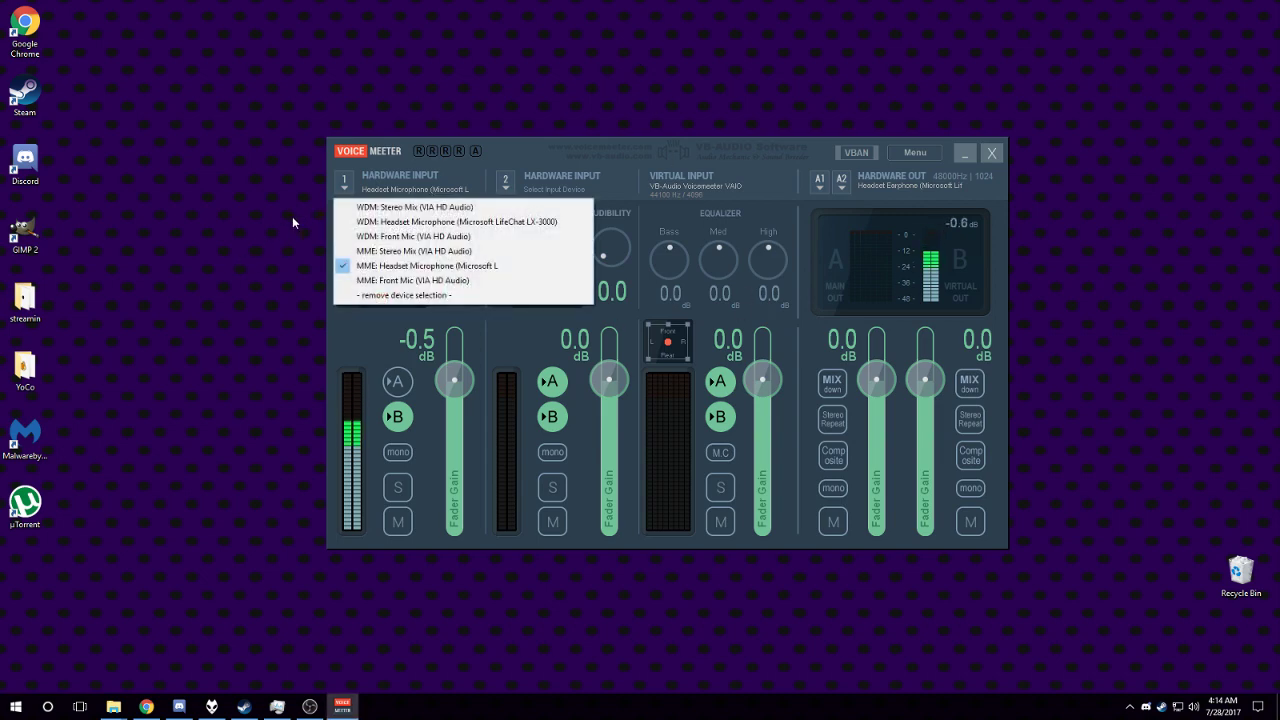
# Bring up the Windows playback devices list from the speaker tray icon.
pyautogui.rightClick(1205, 705)
pyautogui.click(1031, 666)
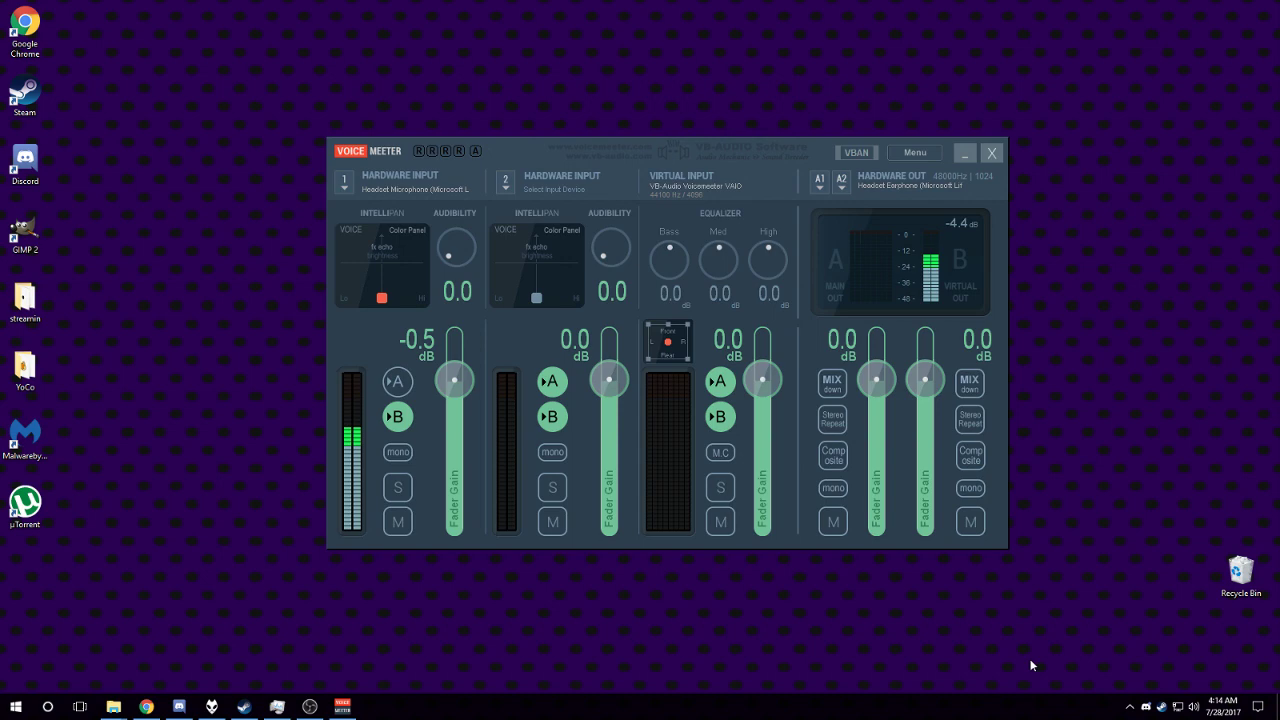
pyautogui.rightClick(1193, 706)
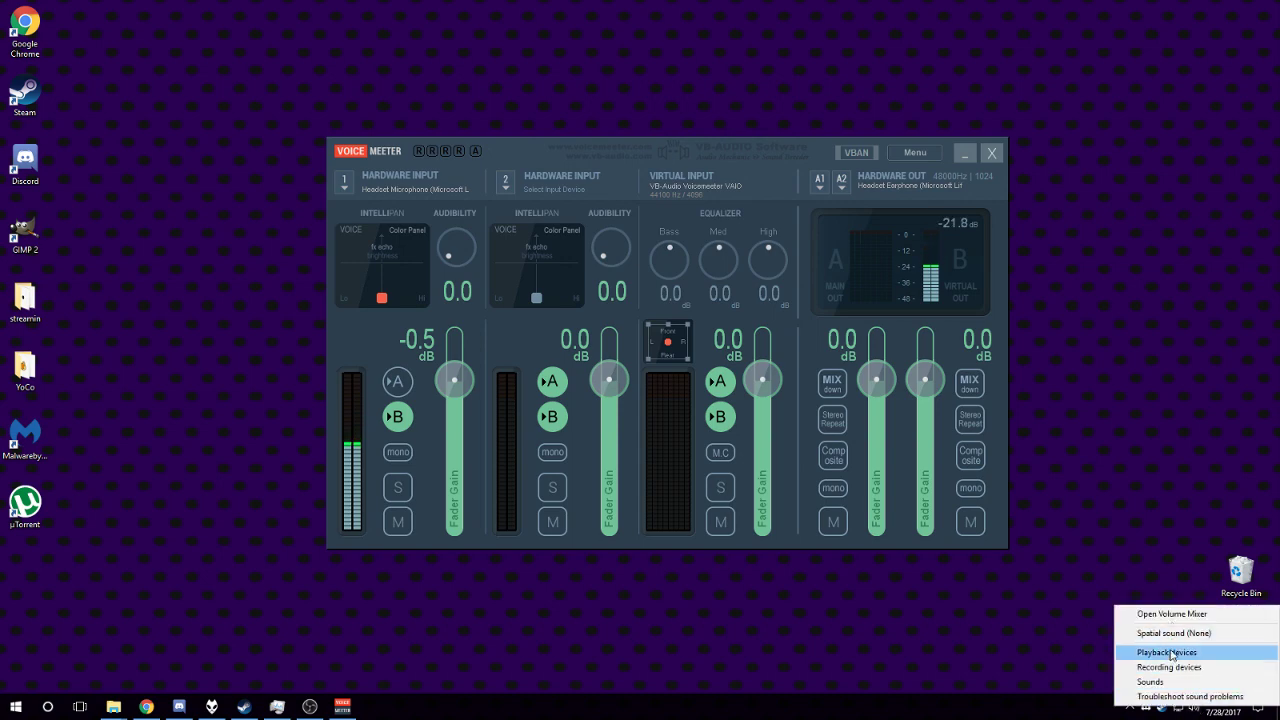
pyautogui.click(1170, 652)
# Confirm exclusive mode is unchecked in Headset Earphone's Advanced properties, then close them.
pyautogui.moveTo(238, 85); pyautogui.dragTo(484, 60)
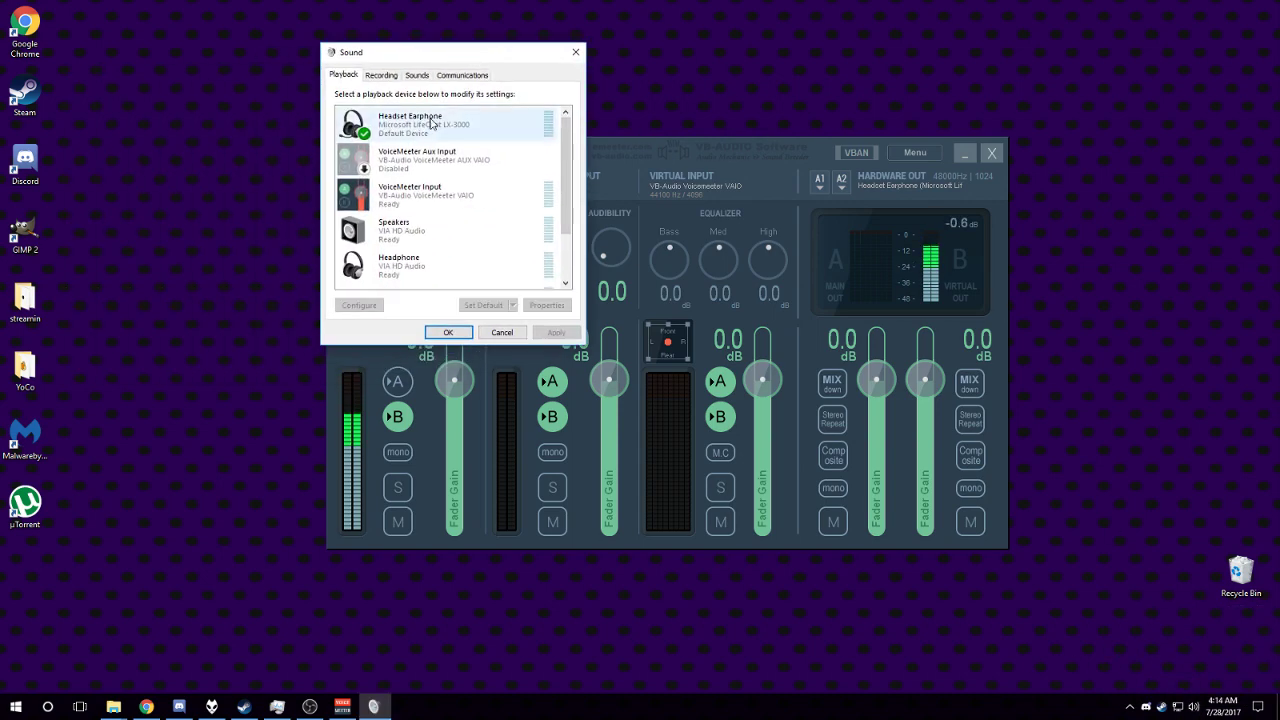
pyautogui.rightClick(430, 120)
pyautogui.click(515, 212)
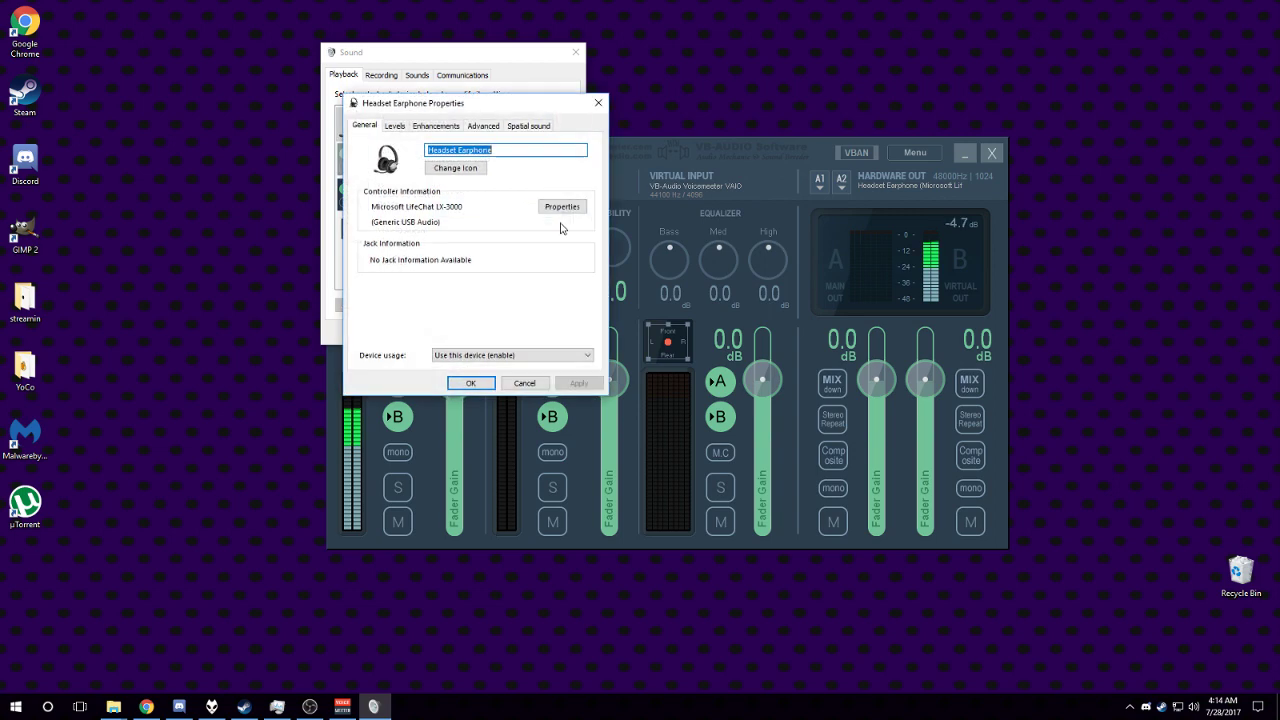
pyautogui.click(488, 125)
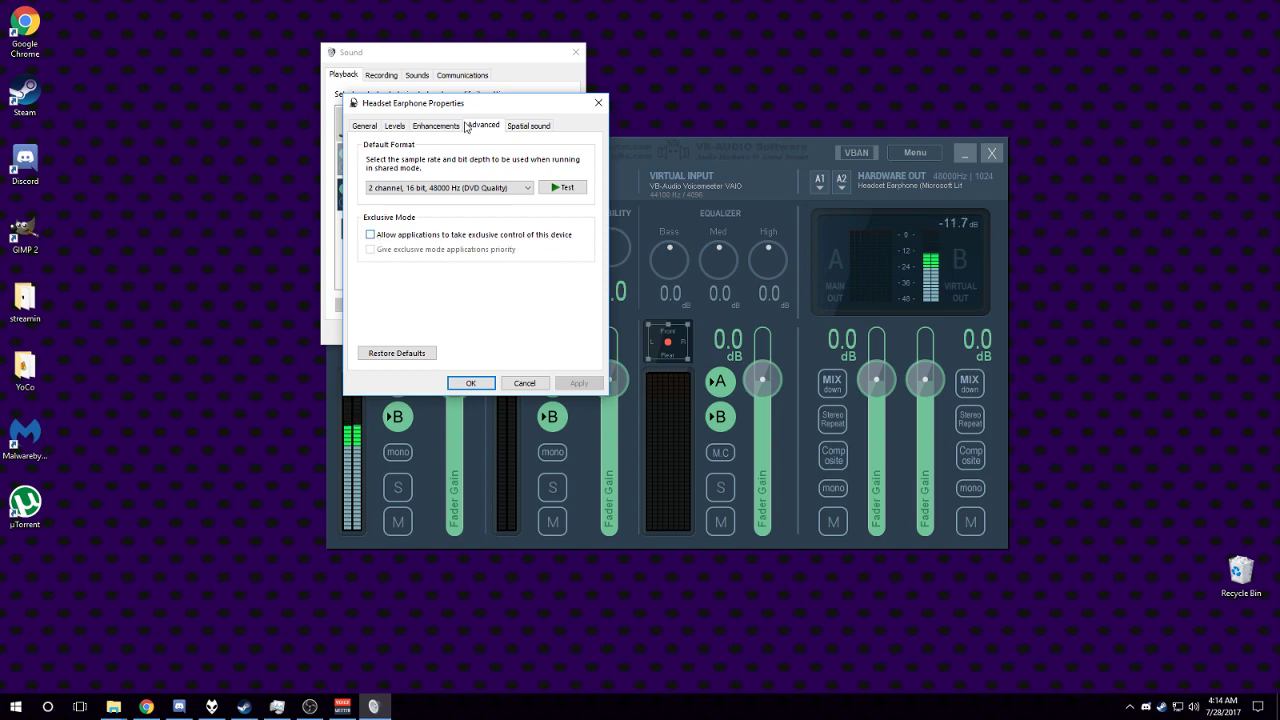
pyautogui.moveTo(468, 104); pyautogui.dragTo(640, 69)
pyautogui.click(466, 52)
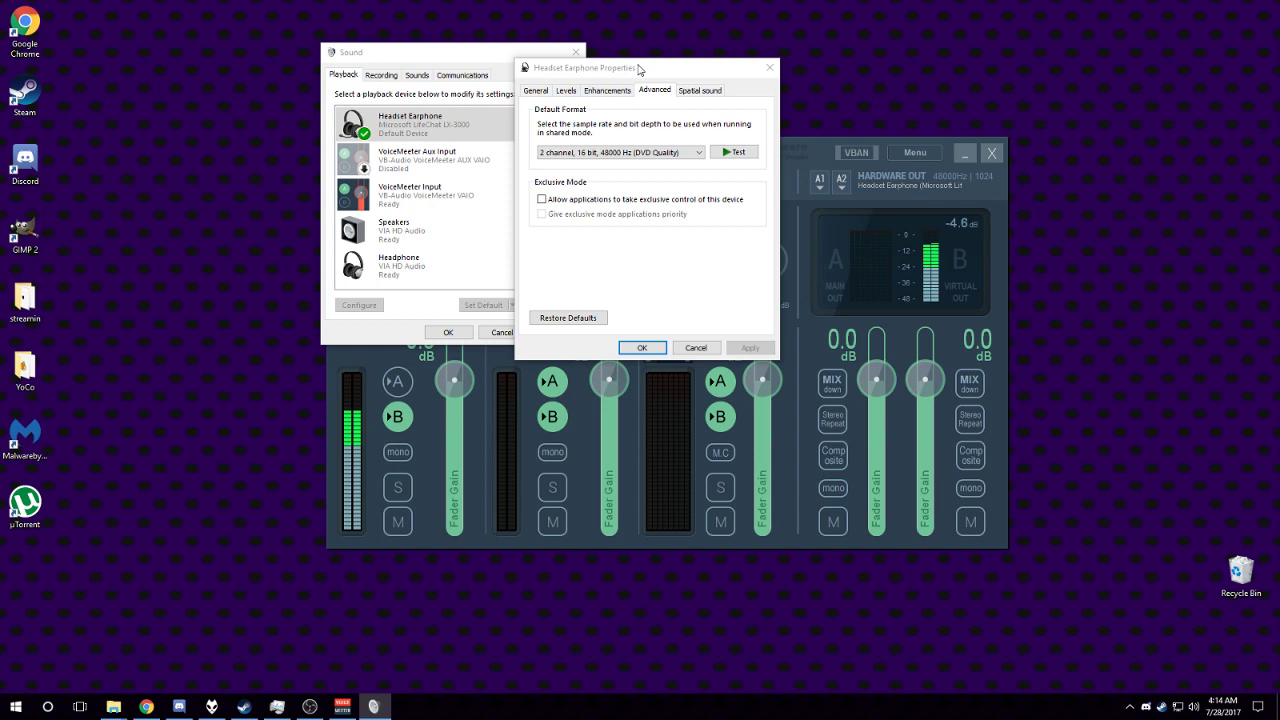
pyautogui.click(769, 67)
pyautogui.moveTo(483, 56); pyautogui.dragTo(205, 105)
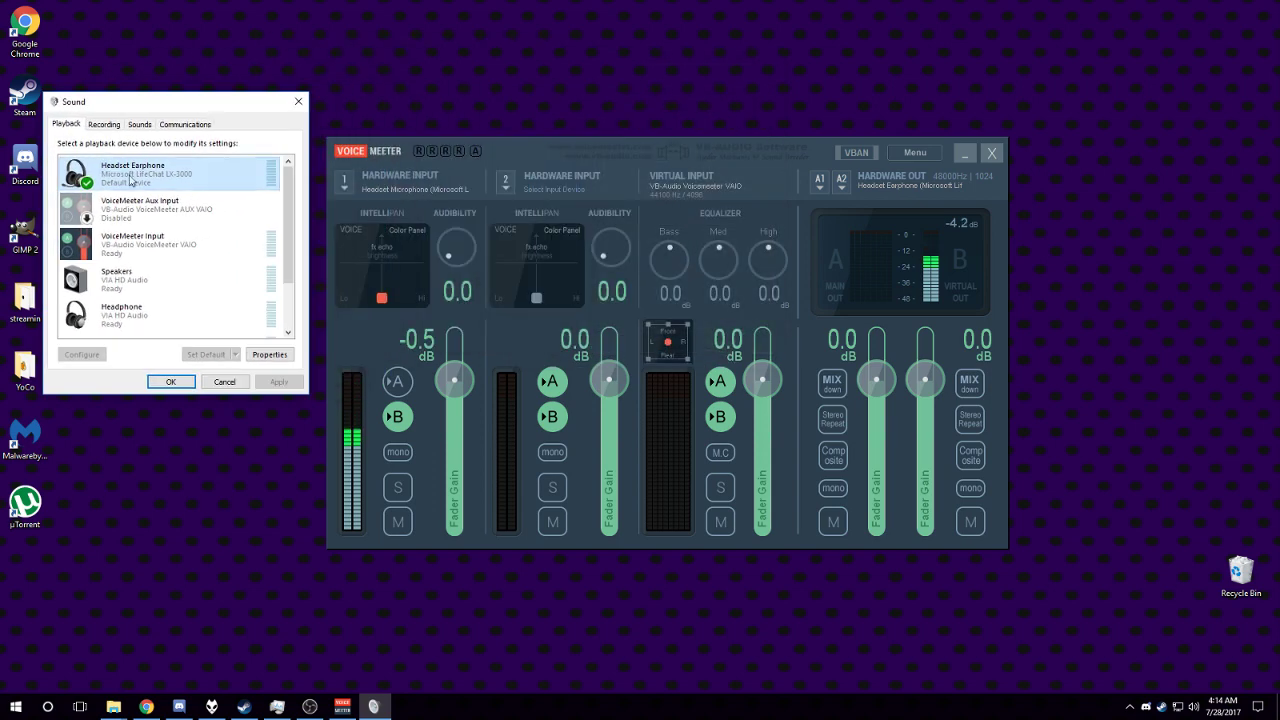
# Check the Hardware Input 1, A1 and A2 device selections, then bring up Headset Earphone's options in Sound.
pyautogui.click(349, 190)
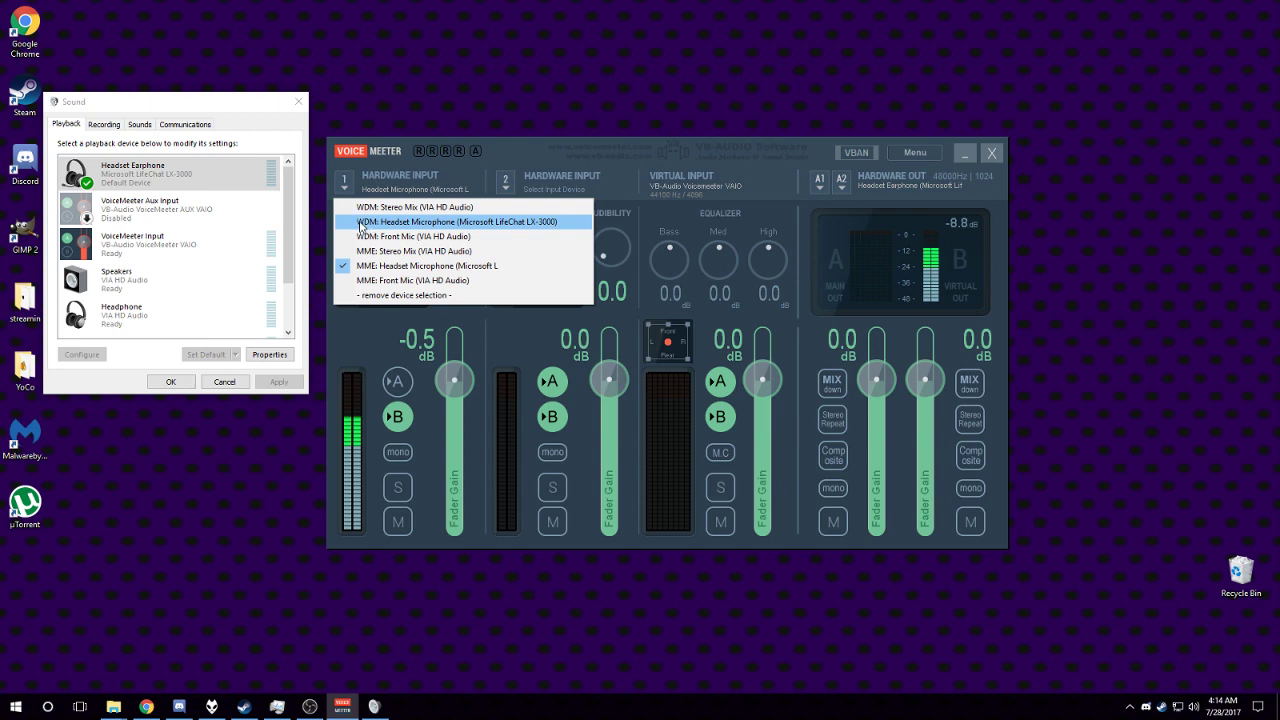
pyautogui.click(828, 185)
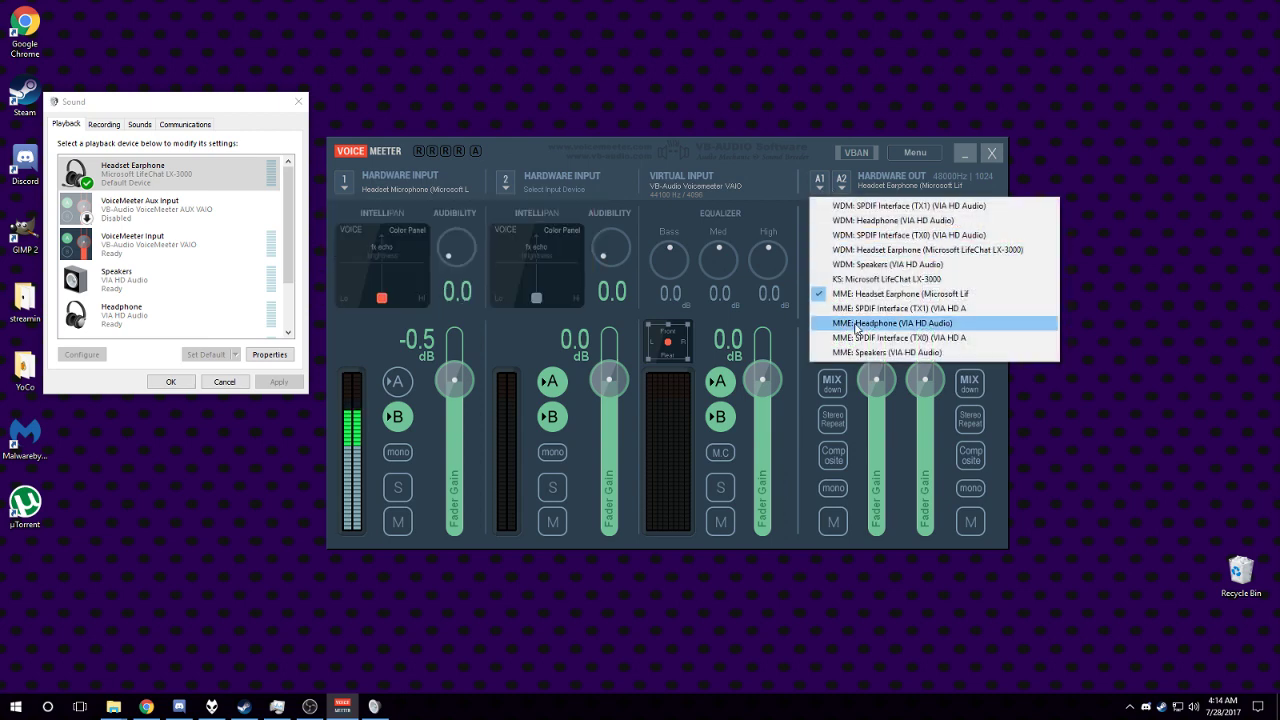
pyautogui.click(842, 185)
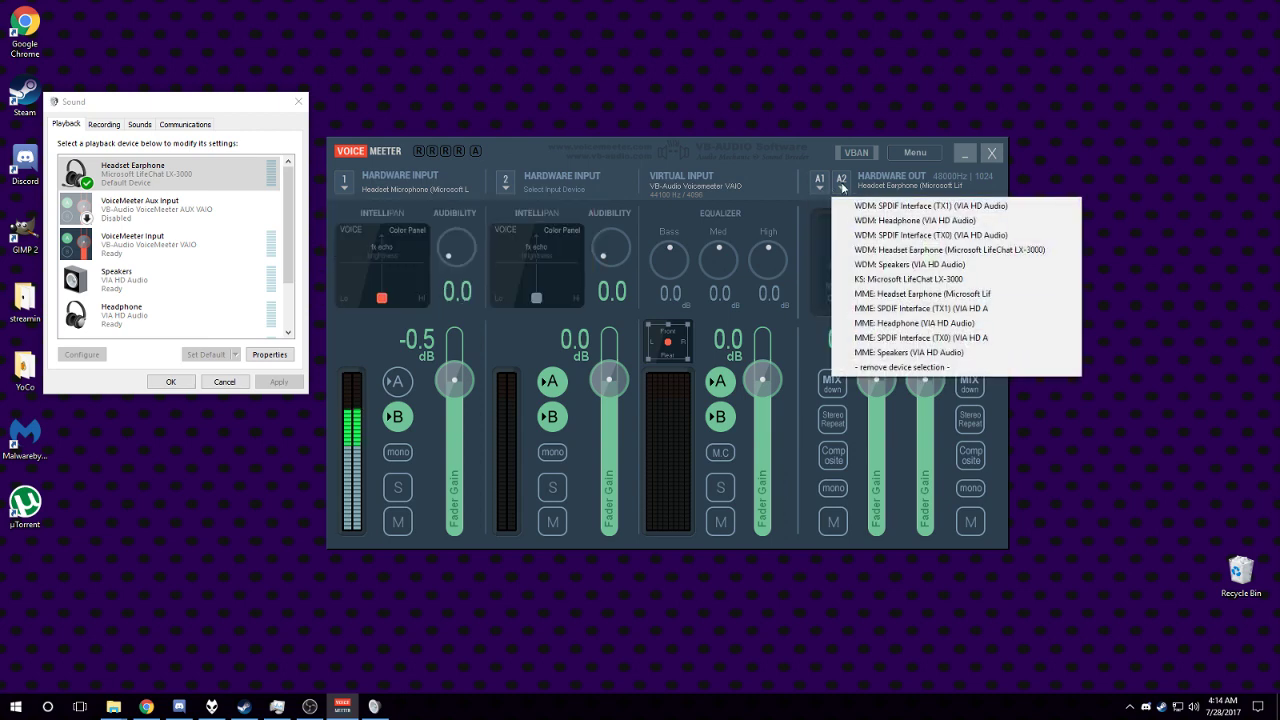
pyautogui.click(821, 184)
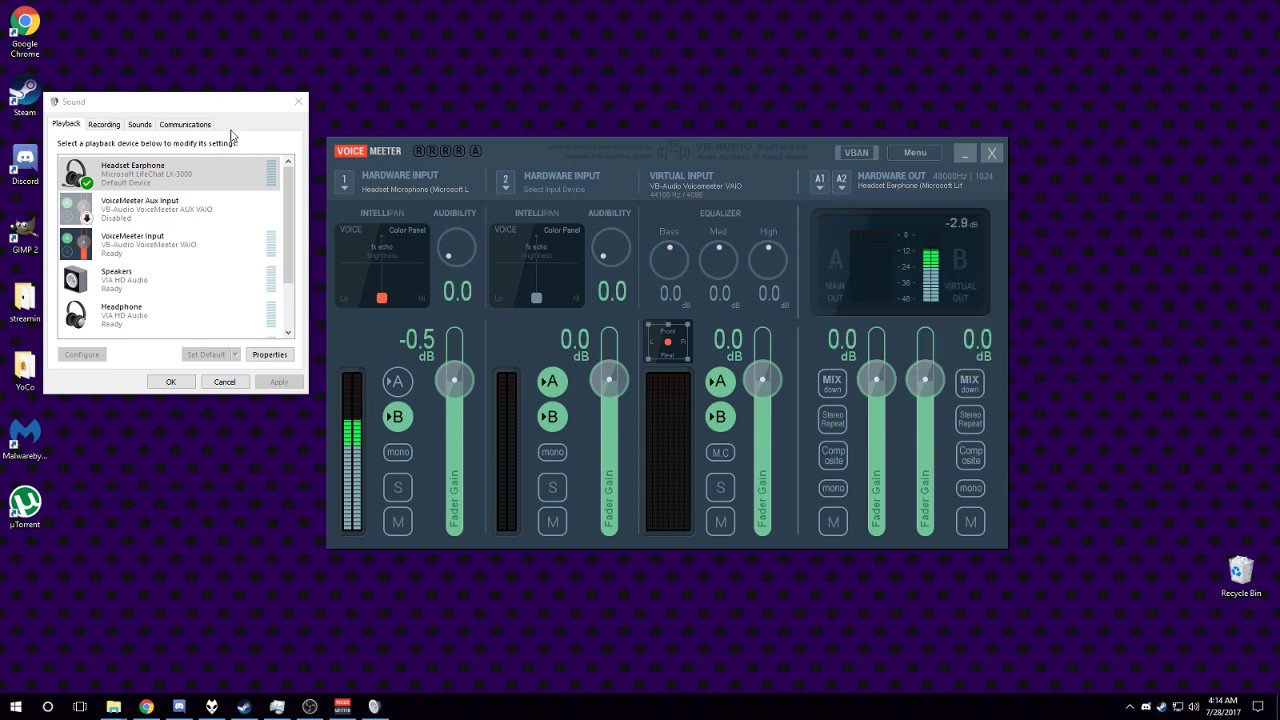
pyautogui.rightClick(145, 170)
# Verify 'Allow applications to take exclusive control' is unchecked for Headset Earphone and close Properties.
pyautogui.click(168, 264)
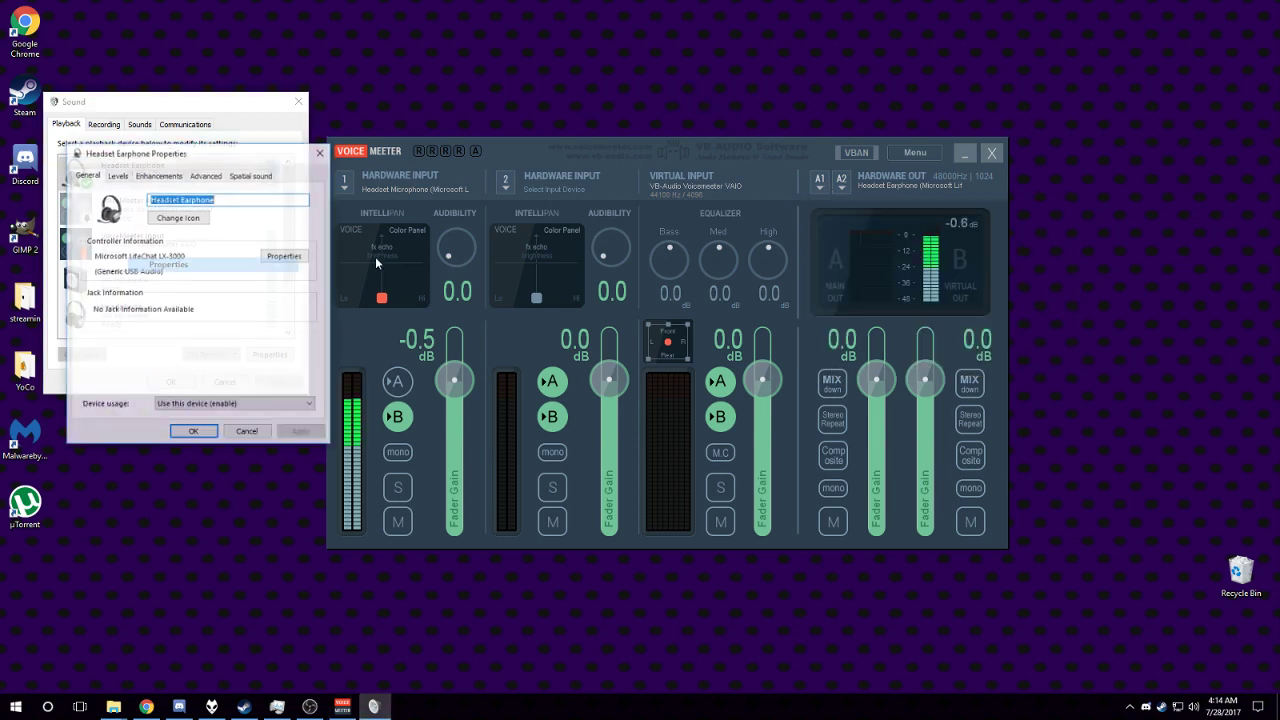
pyautogui.click(203, 176)
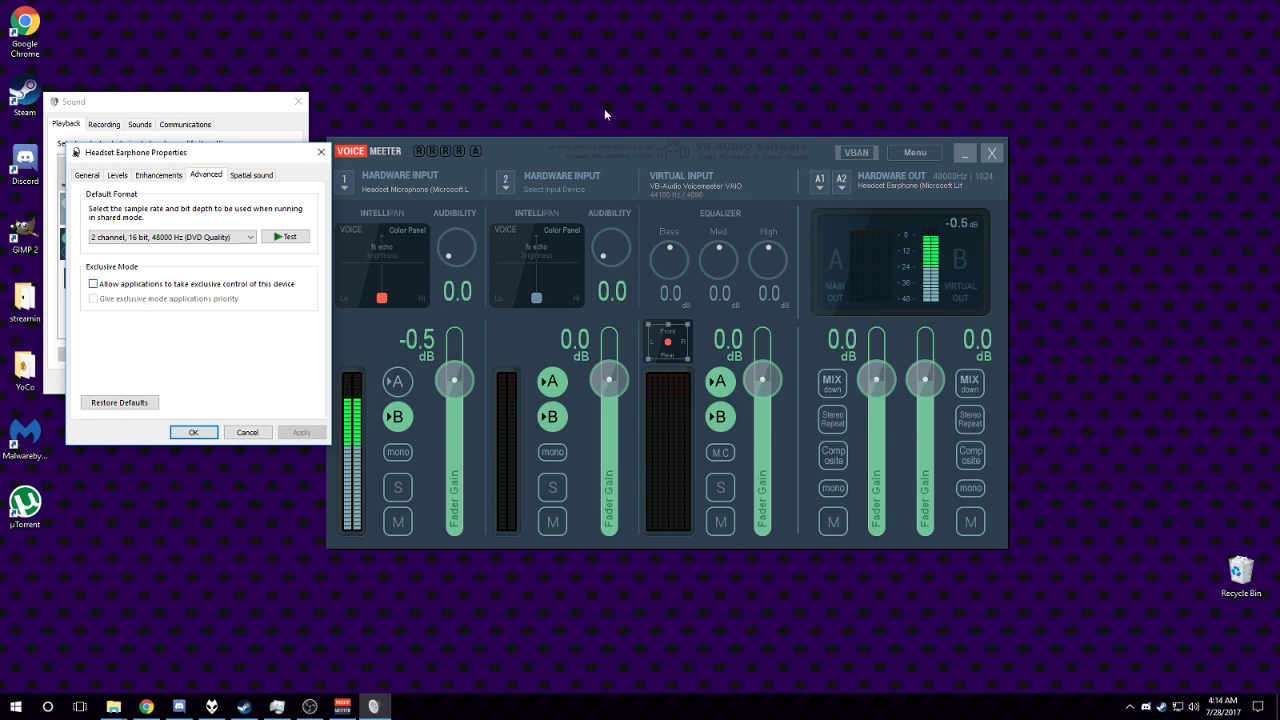
pyautogui.click(322, 152)
# Rearrange the Sound playback list and Voicemeeter windows side by side on the desktop.
pyautogui.moveTo(171, 100); pyautogui.dragTo(306, 70)
pyautogui.click(25, 165)
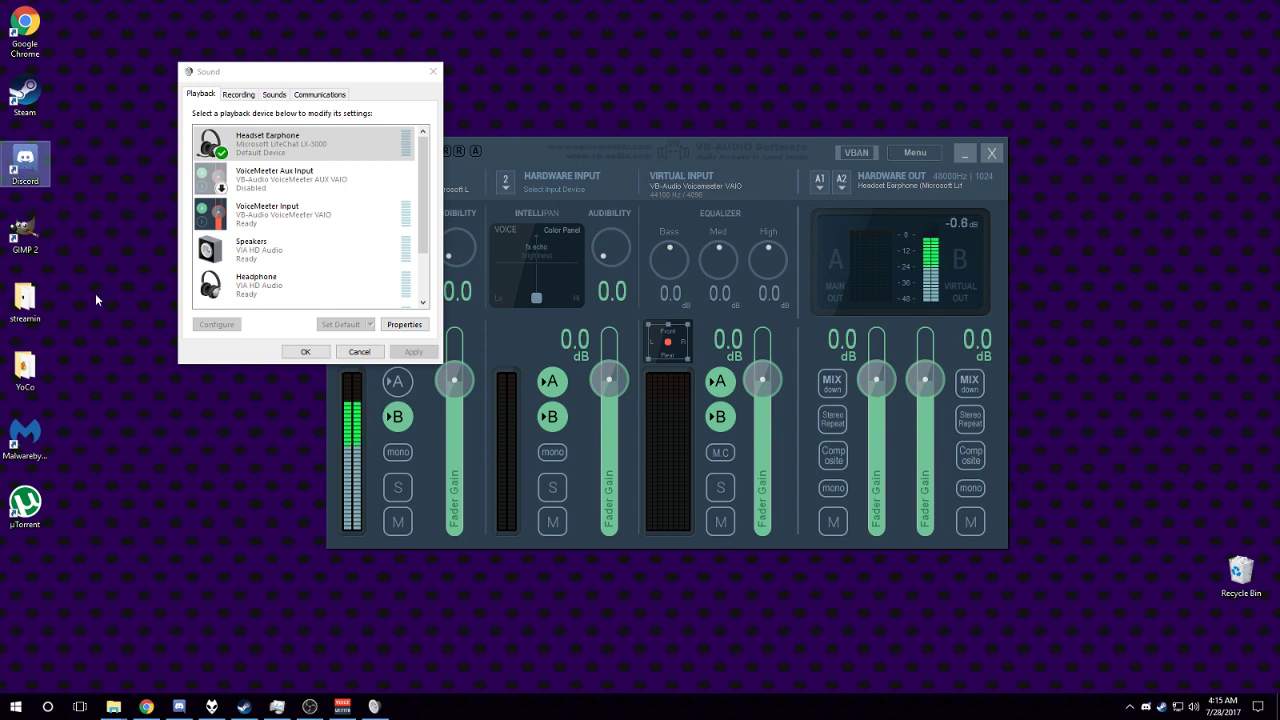
pyautogui.click(94, 294)
pyautogui.moveTo(335, 82); pyautogui.dragTo(207, 106)
pyautogui.click(450, 52)
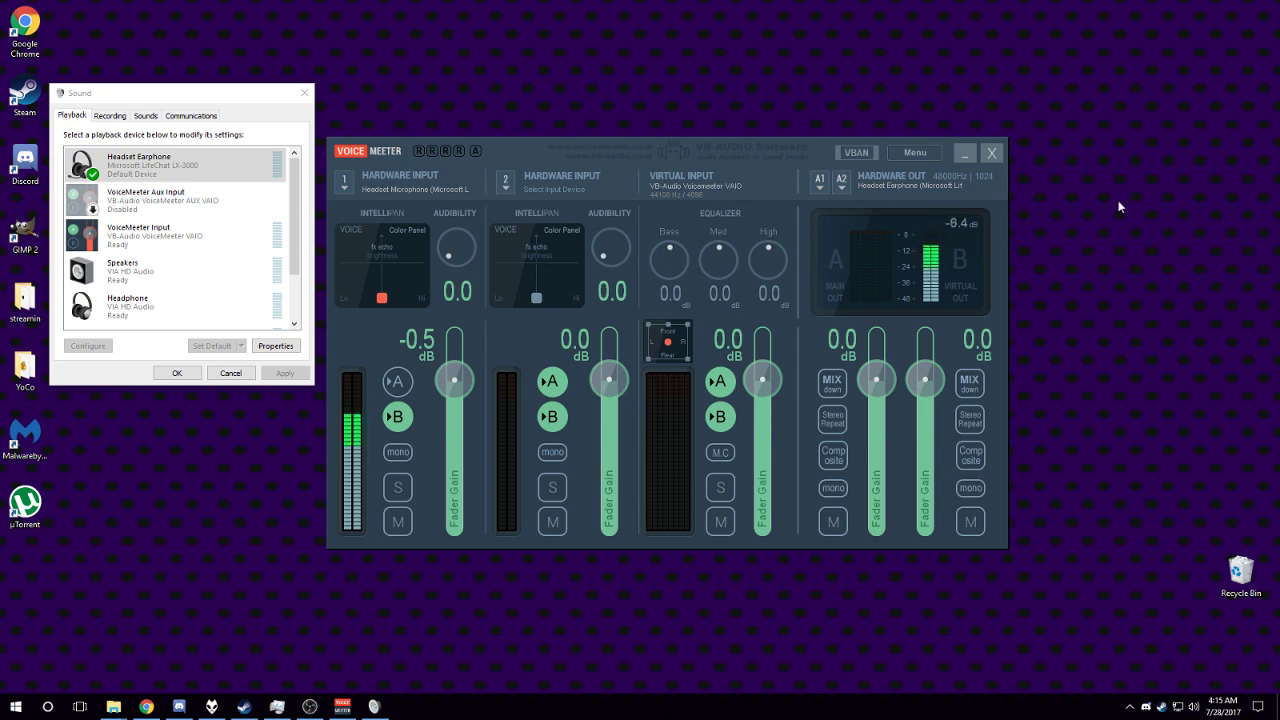
pyautogui.moveTo(1116, 198); pyautogui.dragTo(1186, 325)
pyautogui.moveTo(536, 147); pyautogui.dragTo(598, 178)
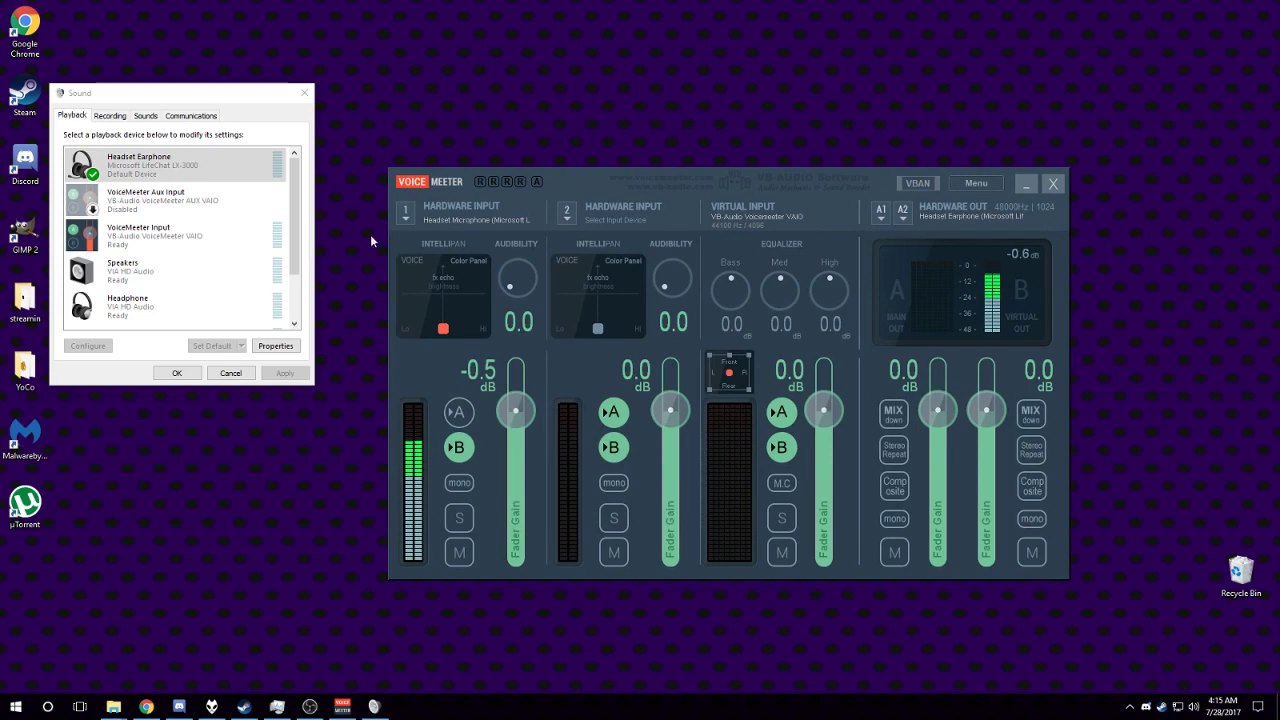
pyautogui.rightClick(131, 160)
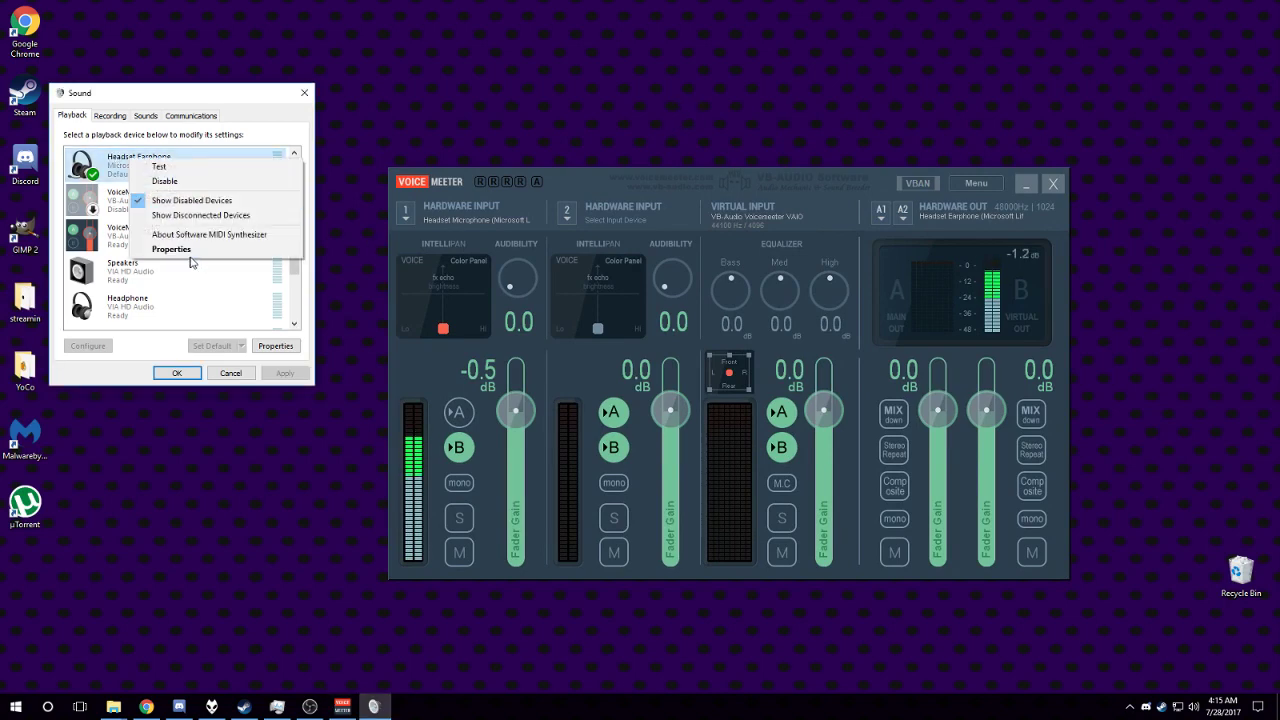
pyautogui.click(192, 251)
pyautogui.click(212, 166)
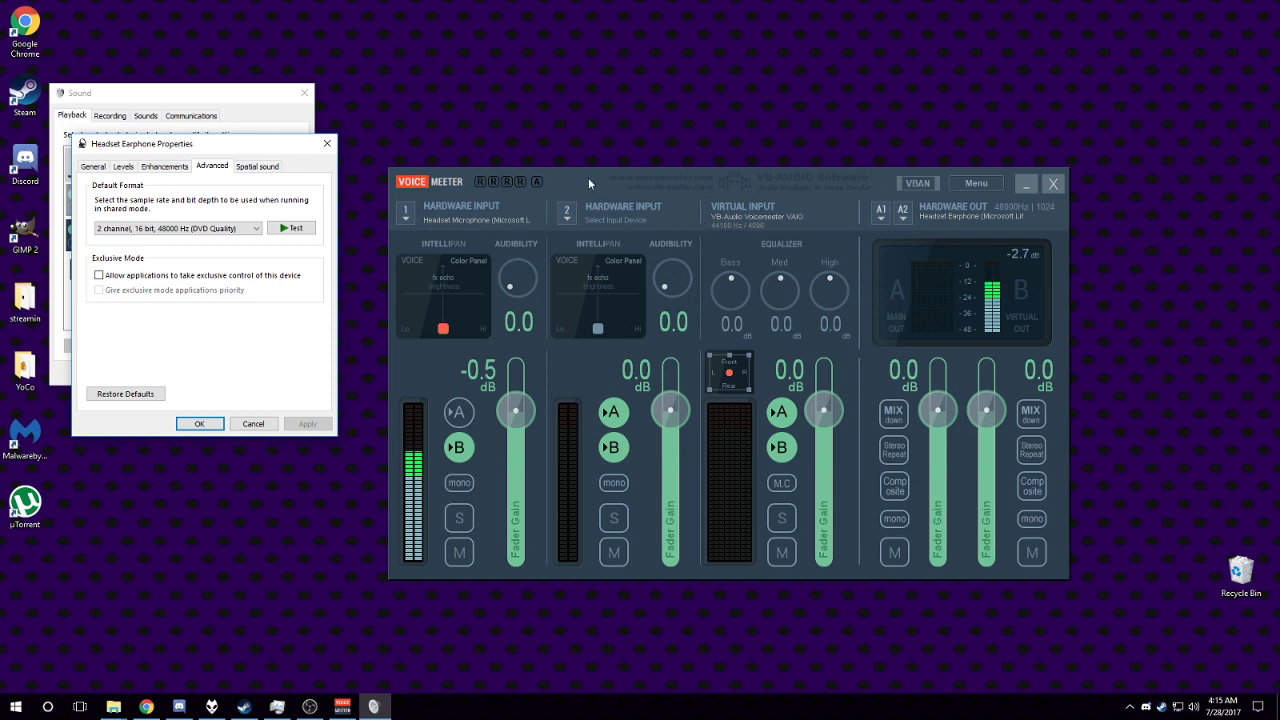
pyautogui.moveTo(588, 177)
pyautogui.mouseDown()
pyautogui.moveTo(599, 172)
pyautogui.moveTo(568, 163)
pyautogui.mouseUp()
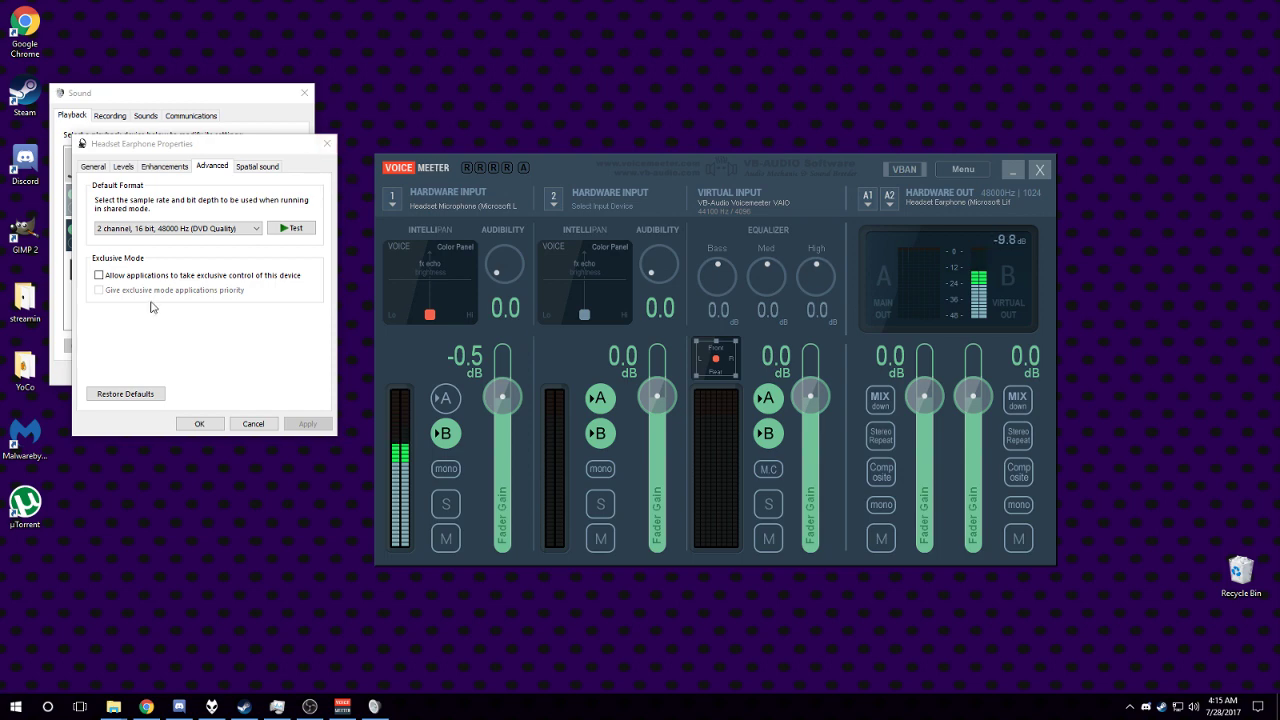
pyautogui.click(328, 144)
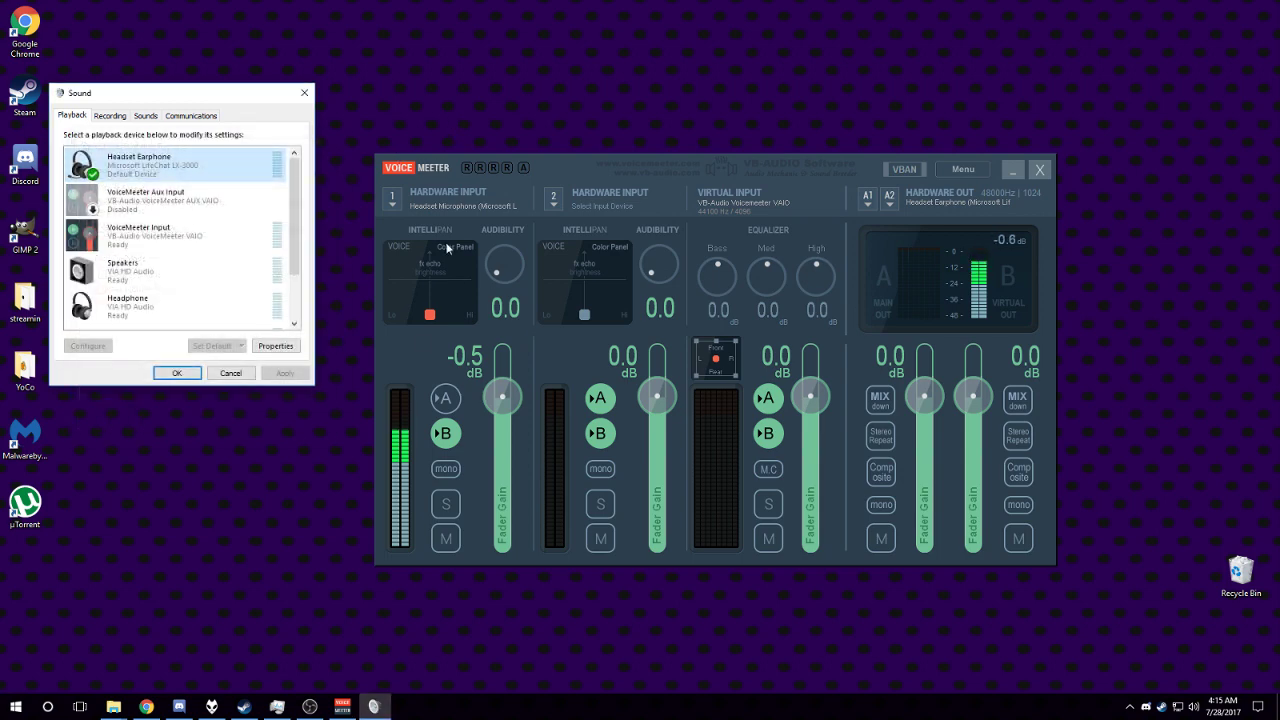
pyautogui.click(440, 205)
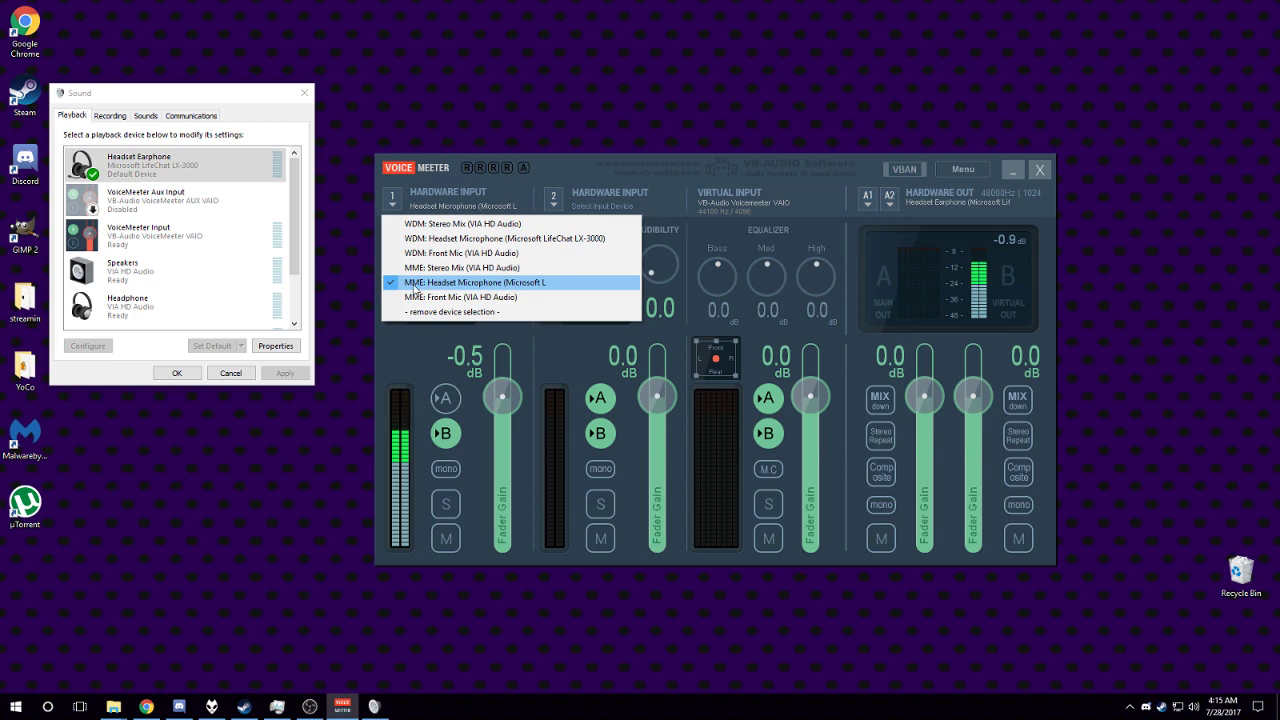
pyautogui.click(860, 207)
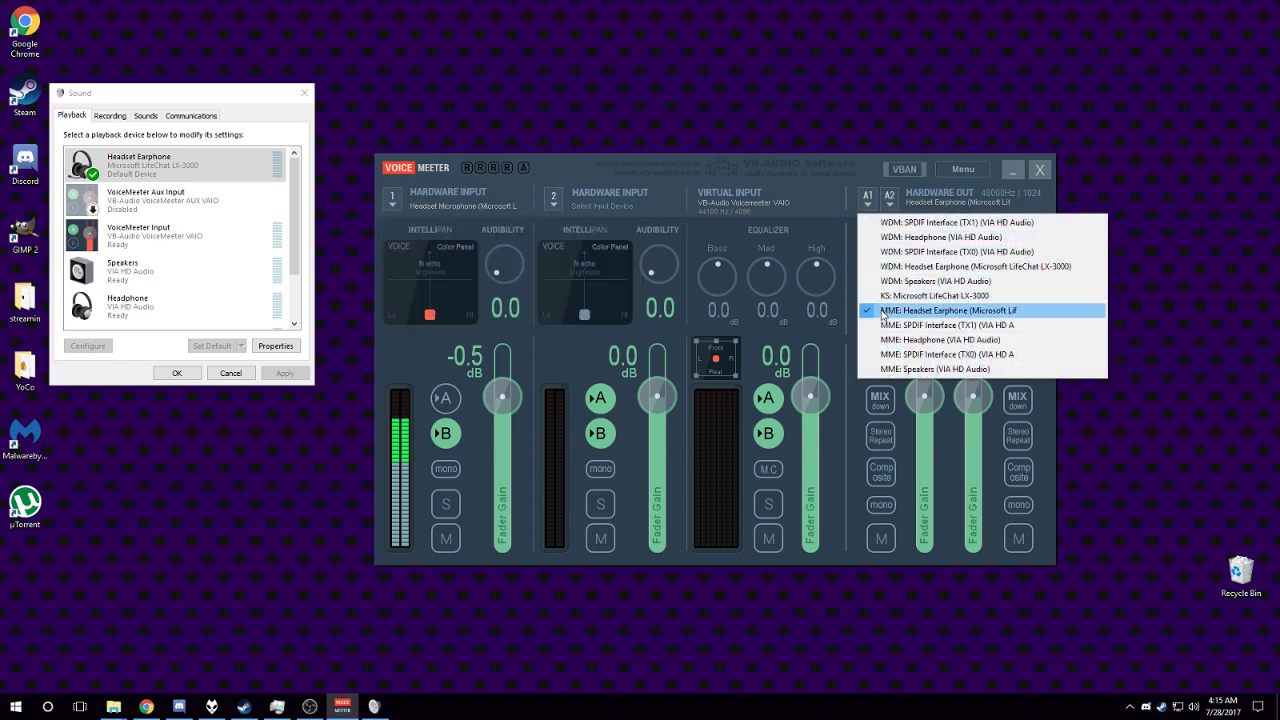
pyautogui.rightClick(182, 157)
pyautogui.click(246, 241)
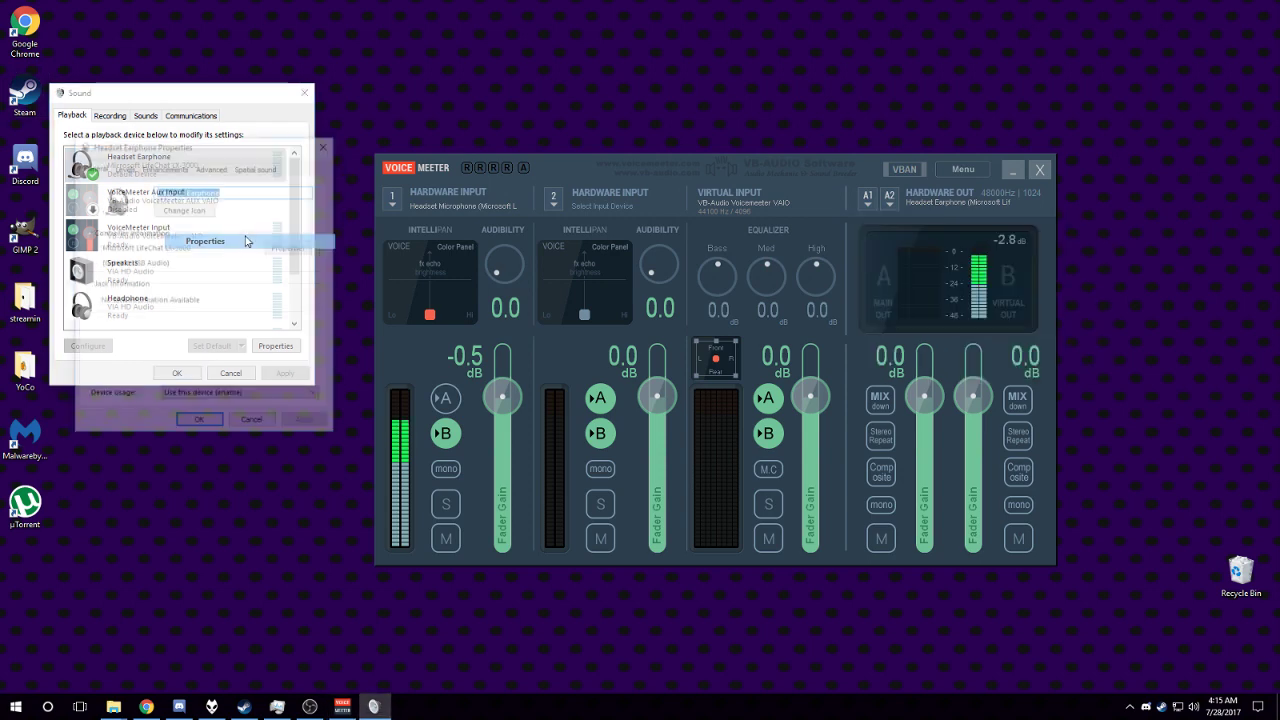
pyautogui.click(211, 166)
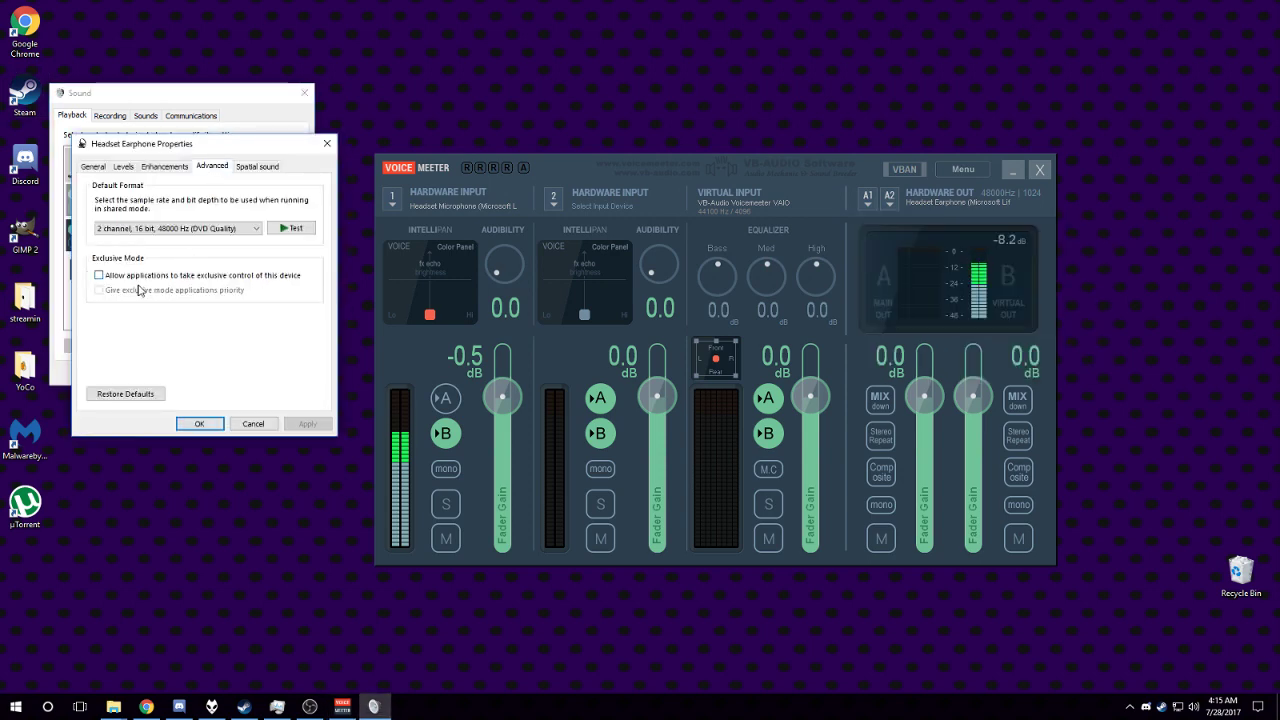
pyautogui.click(326, 143)
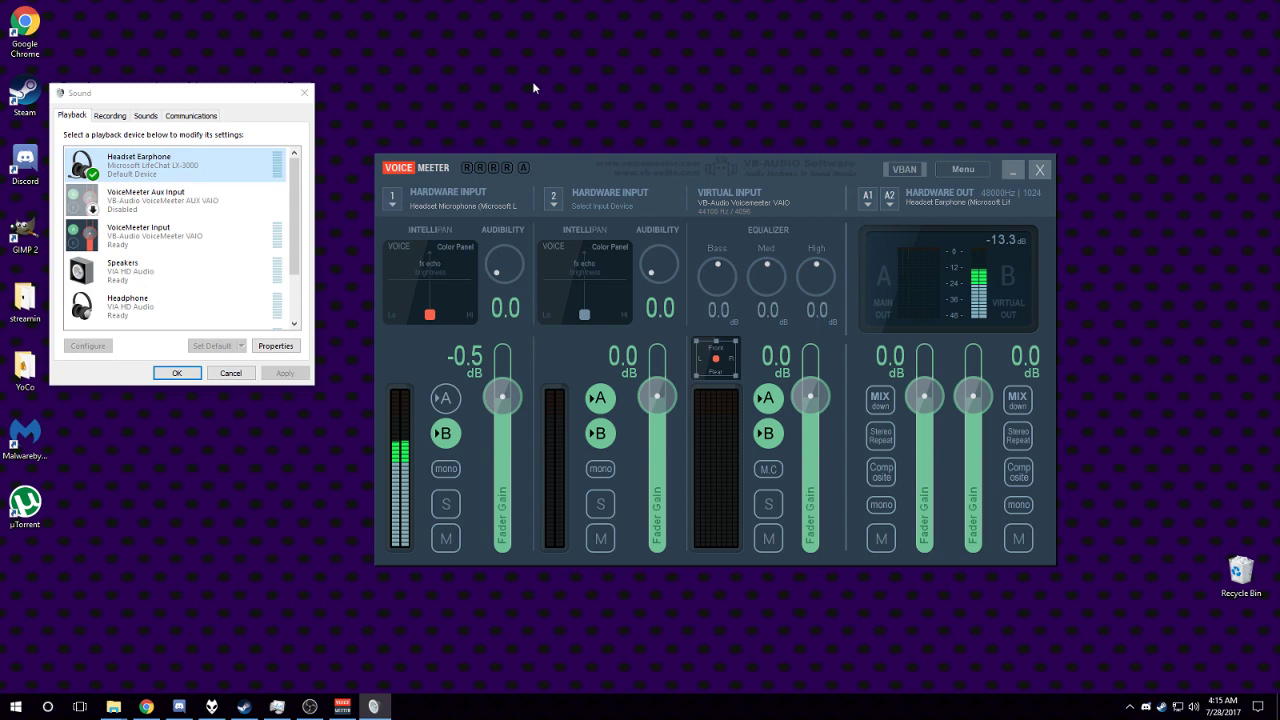
pyautogui.click(533, 88)
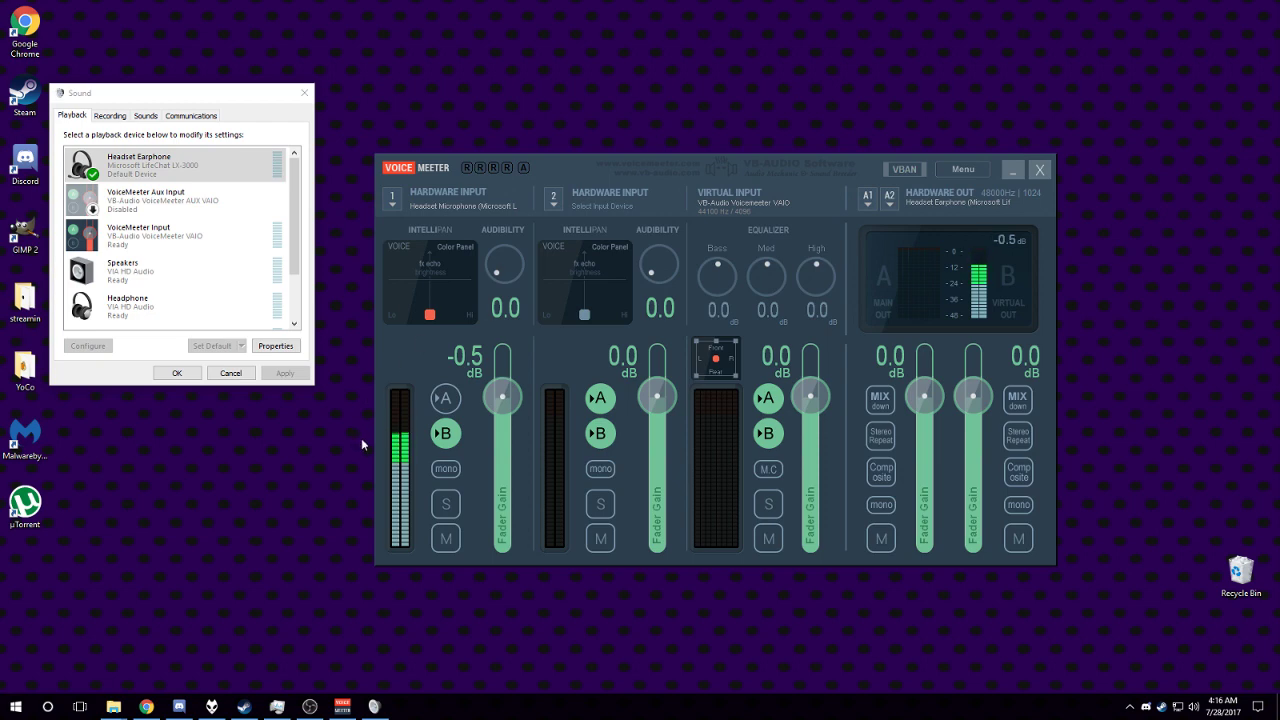
pyautogui.click(449, 402)
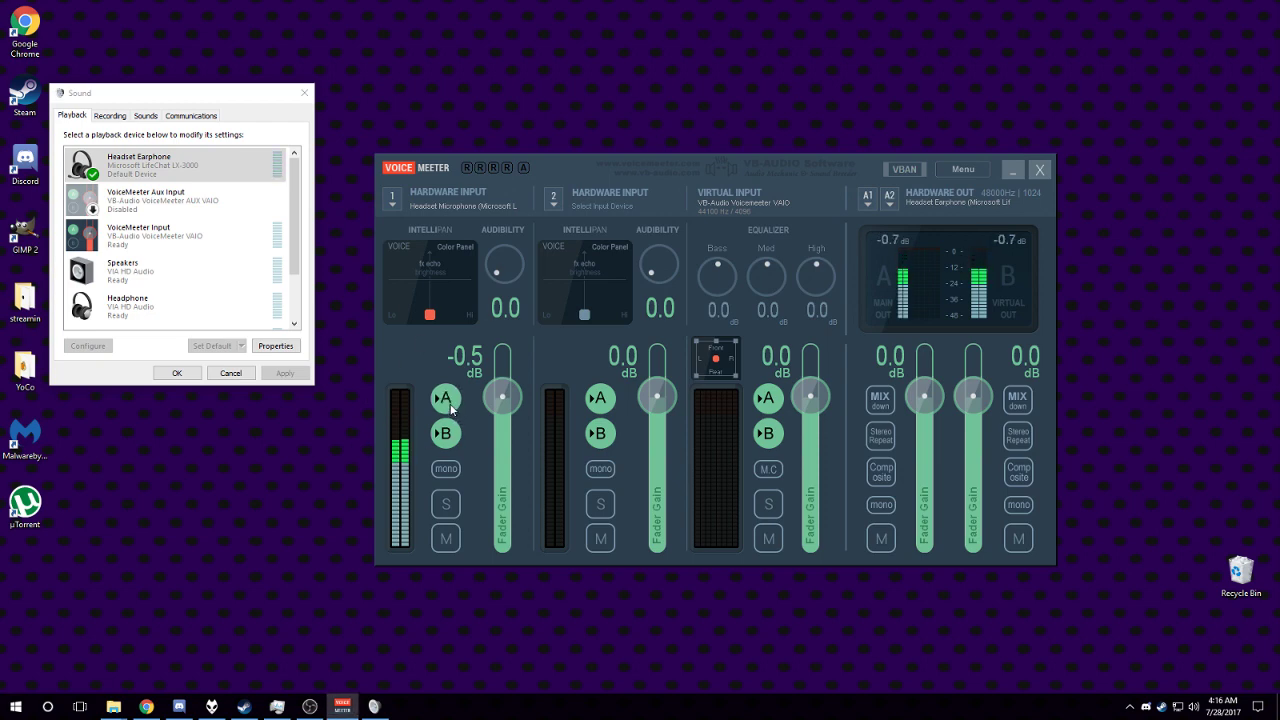
pyautogui.click(450, 406)
pyautogui.click(448, 405)
pyautogui.click(447, 402)
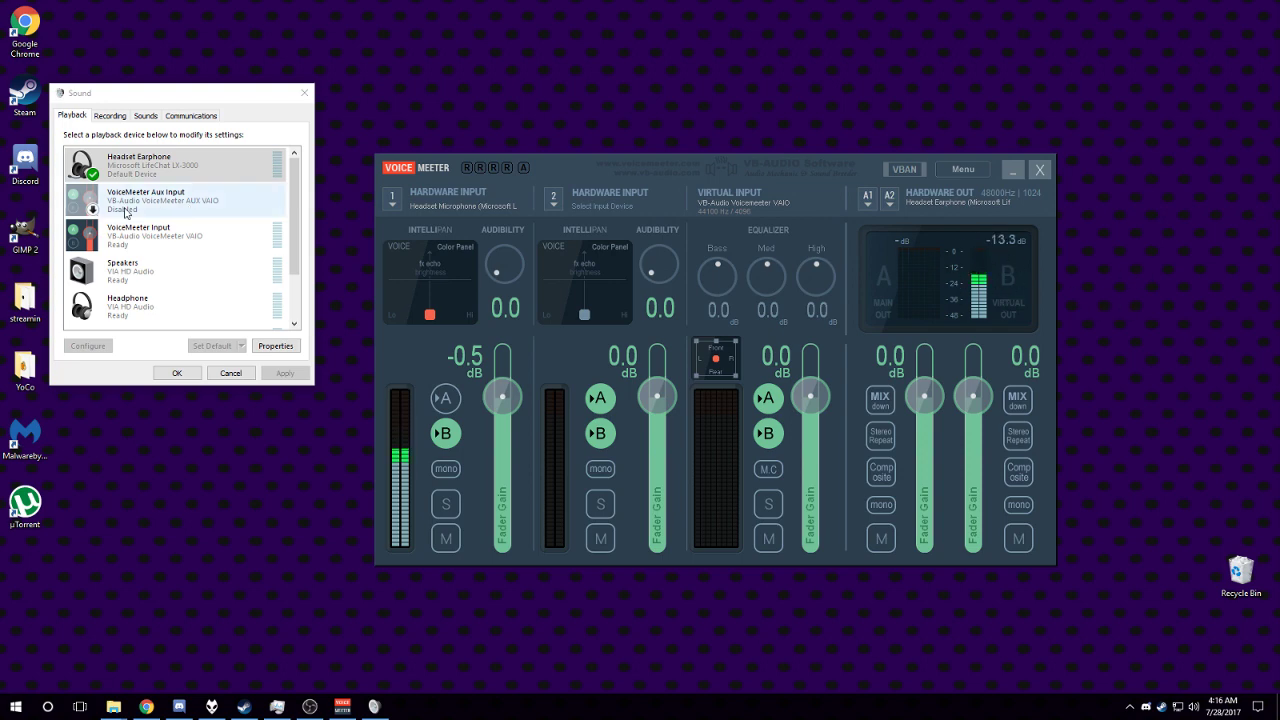
pyautogui.click(126, 236)
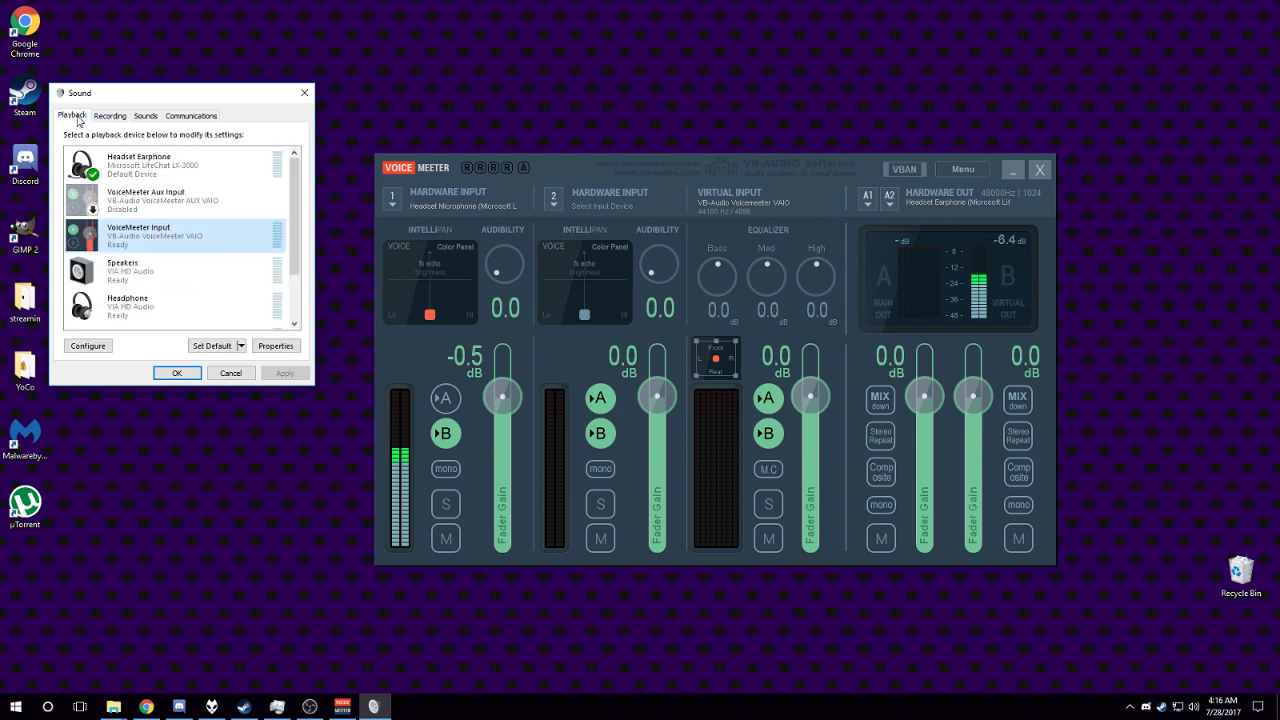
pyautogui.click(112, 115)
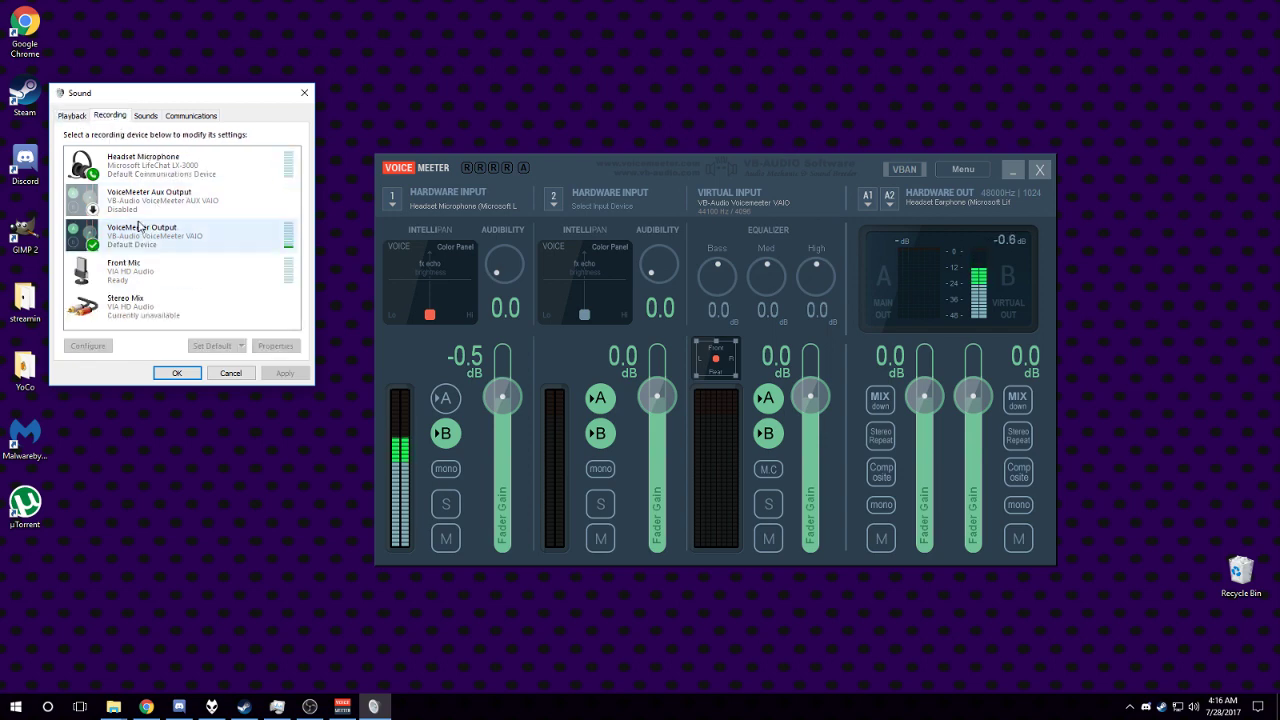
pyautogui.click(71, 116)
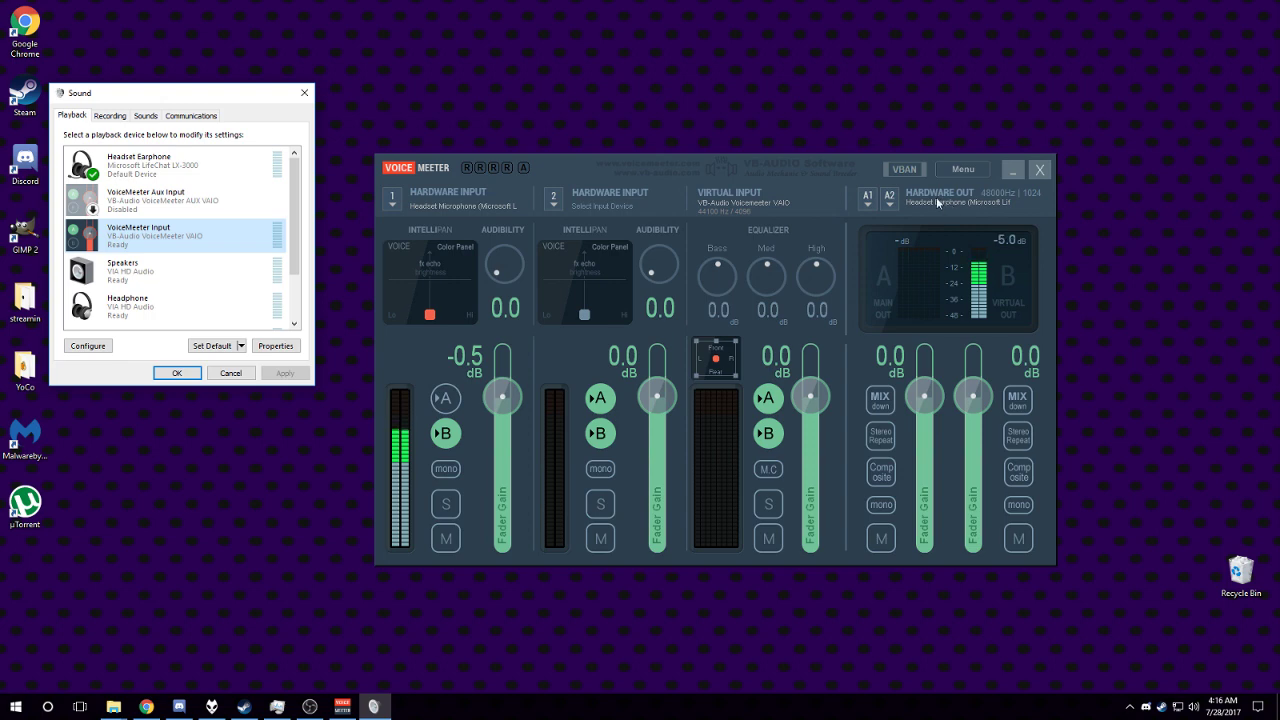
pyautogui.click(886, 205)
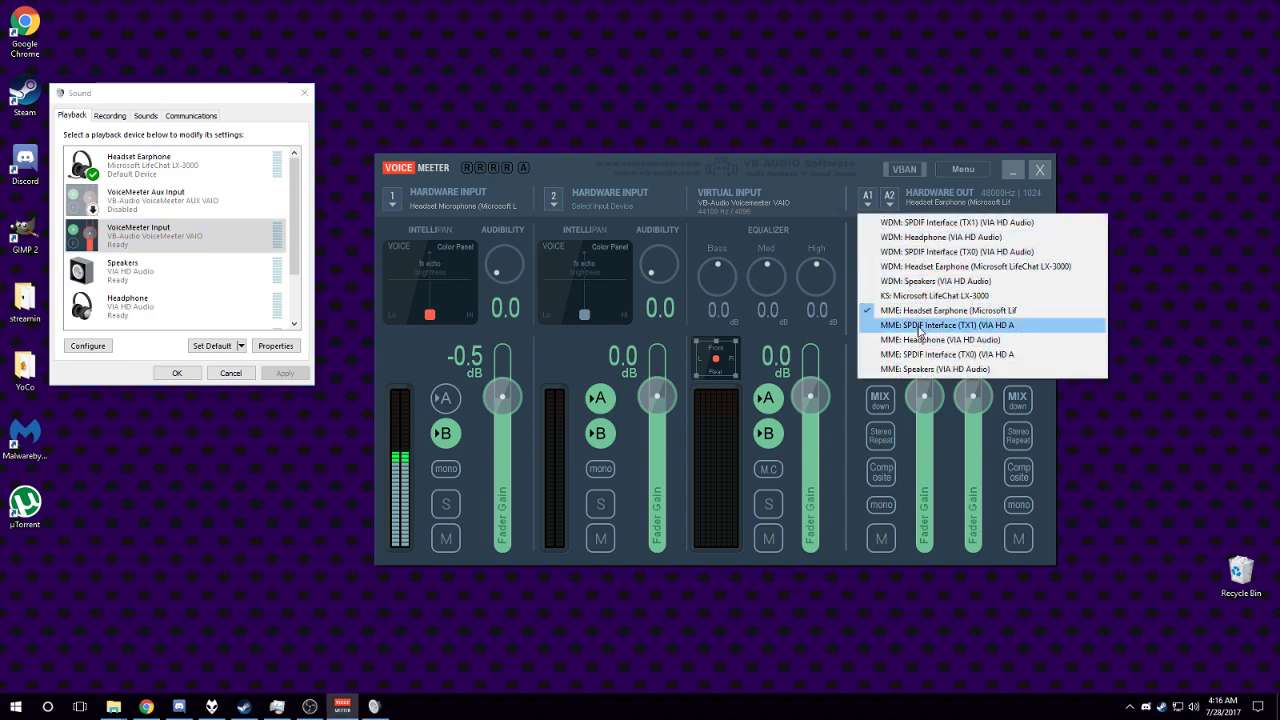
pyautogui.click(926, 370)
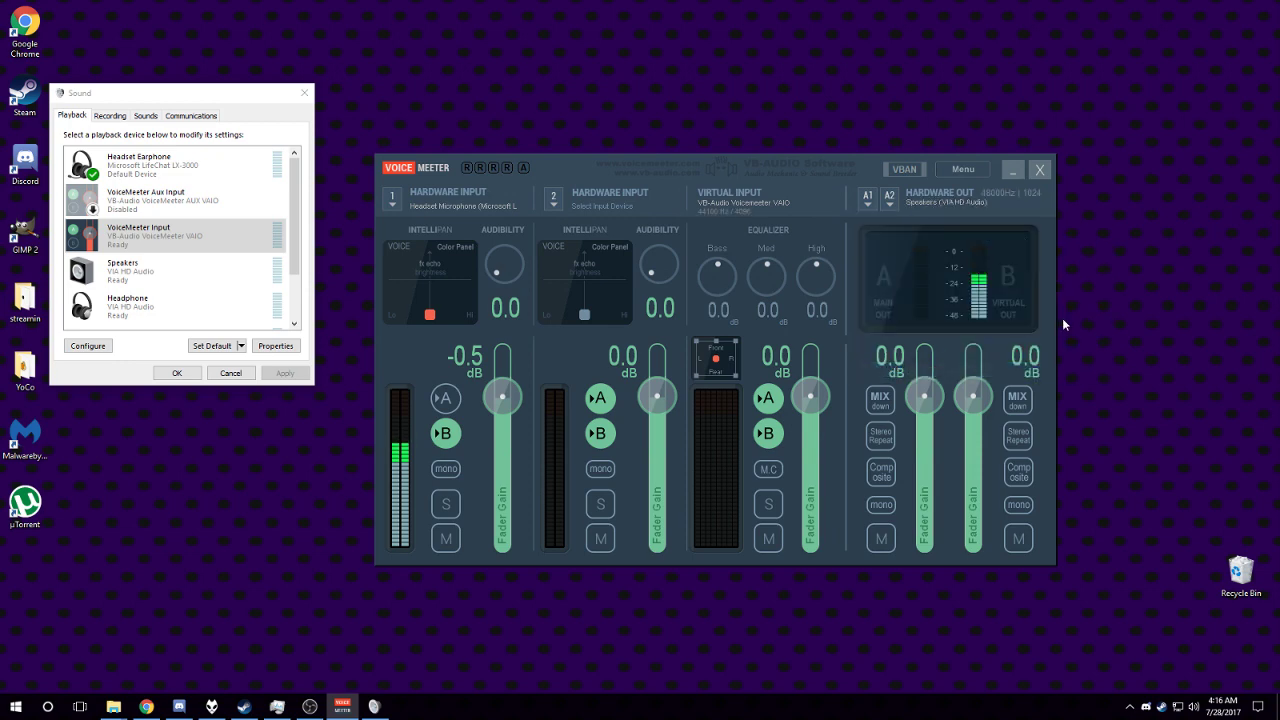
pyautogui.click(450, 400)
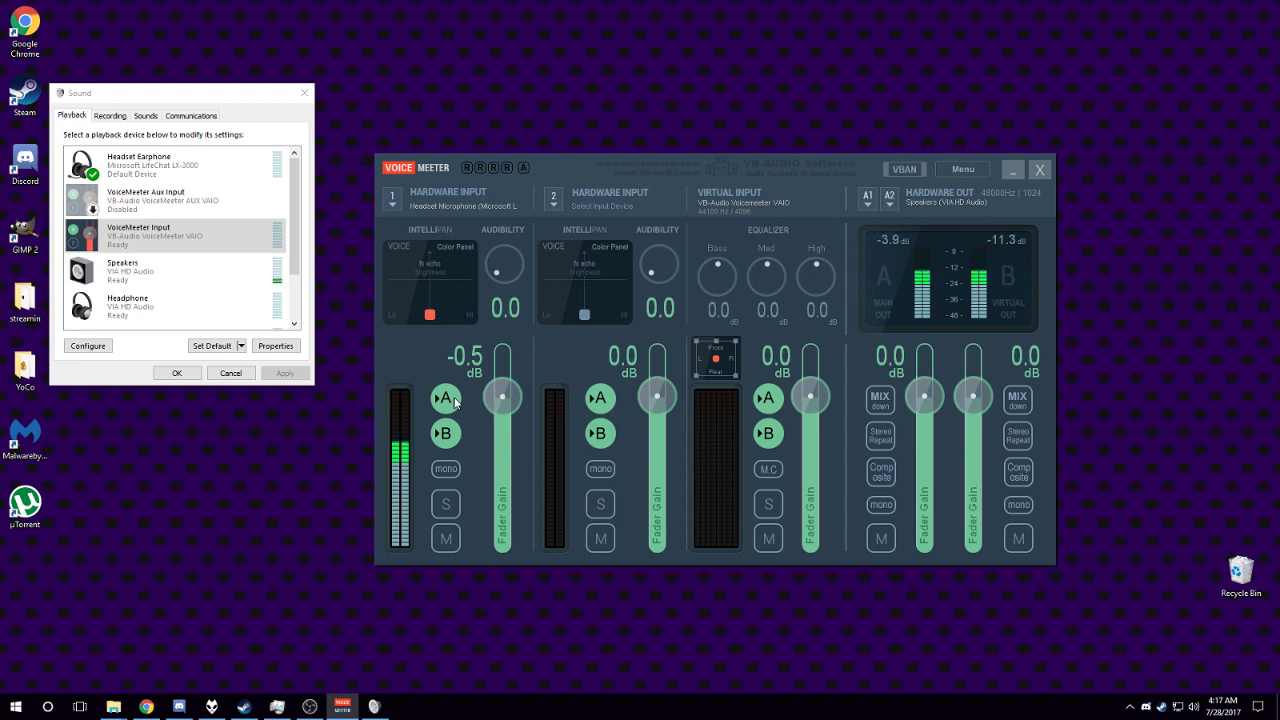
pyautogui.click(448, 399)
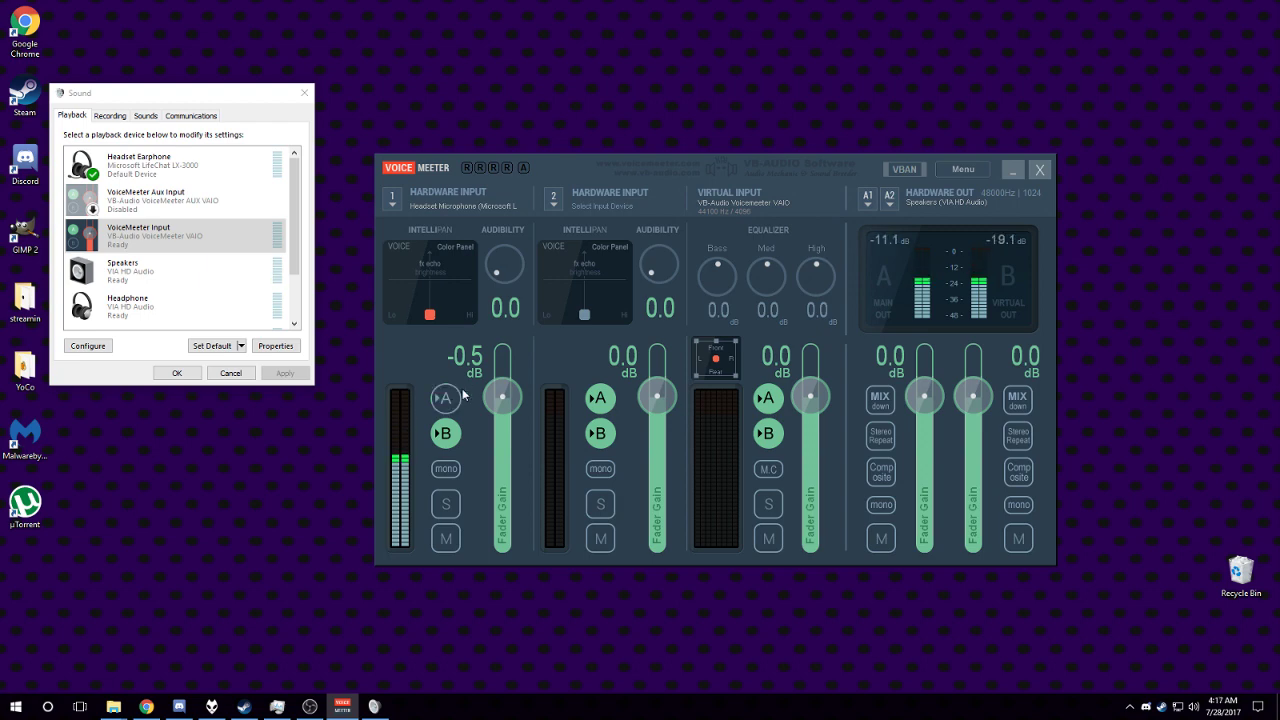
pyautogui.click(867, 199)
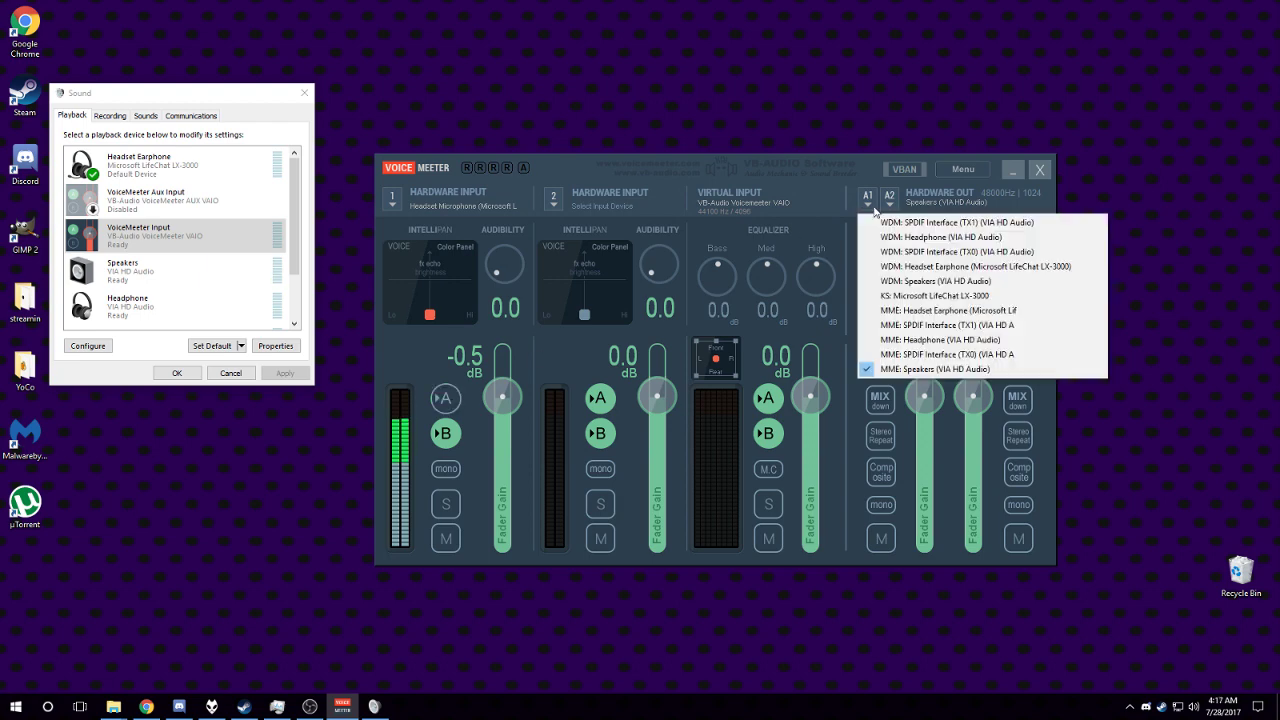
pyautogui.click(932, 349)
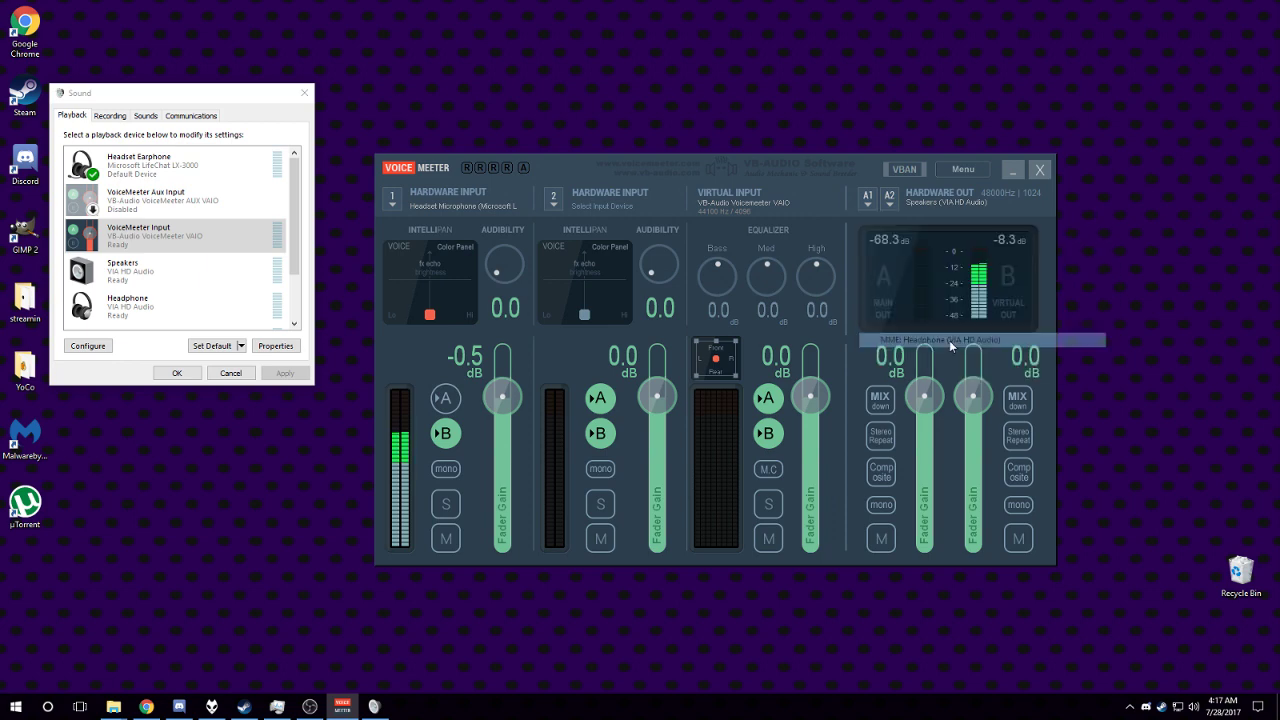
pyautogui.click(874, 208)
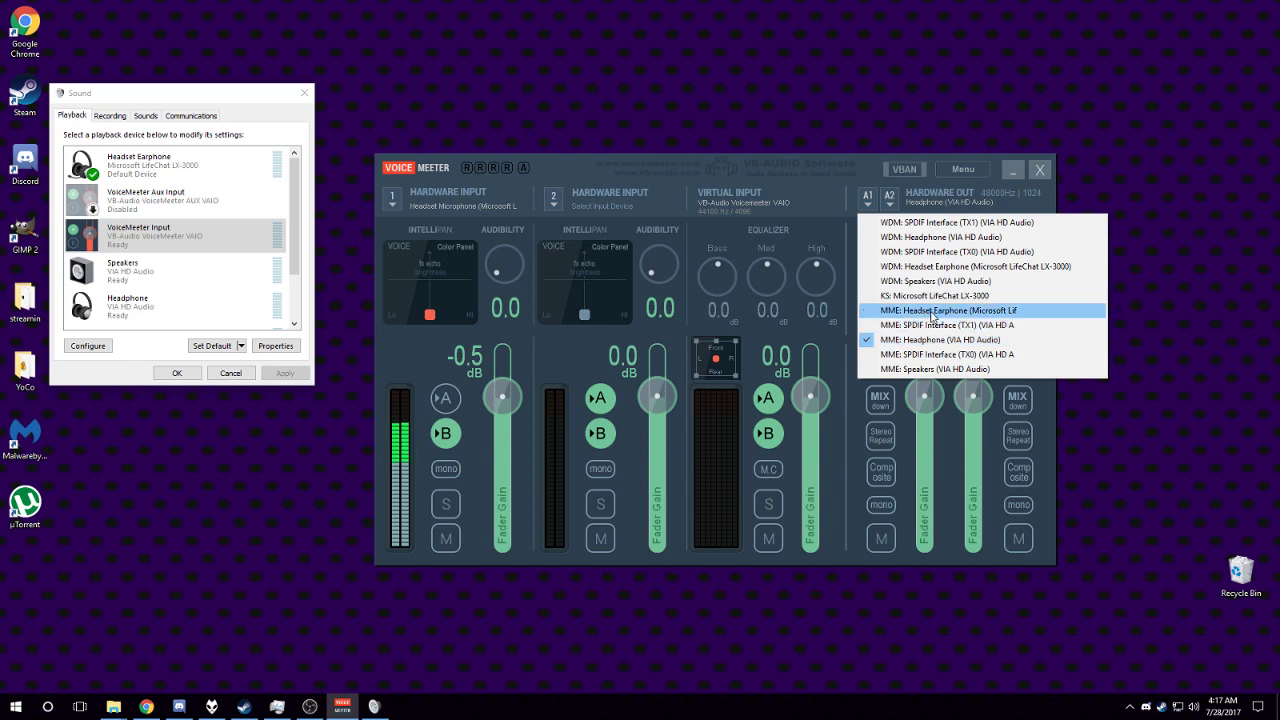
pyautogui.click(937, 312)
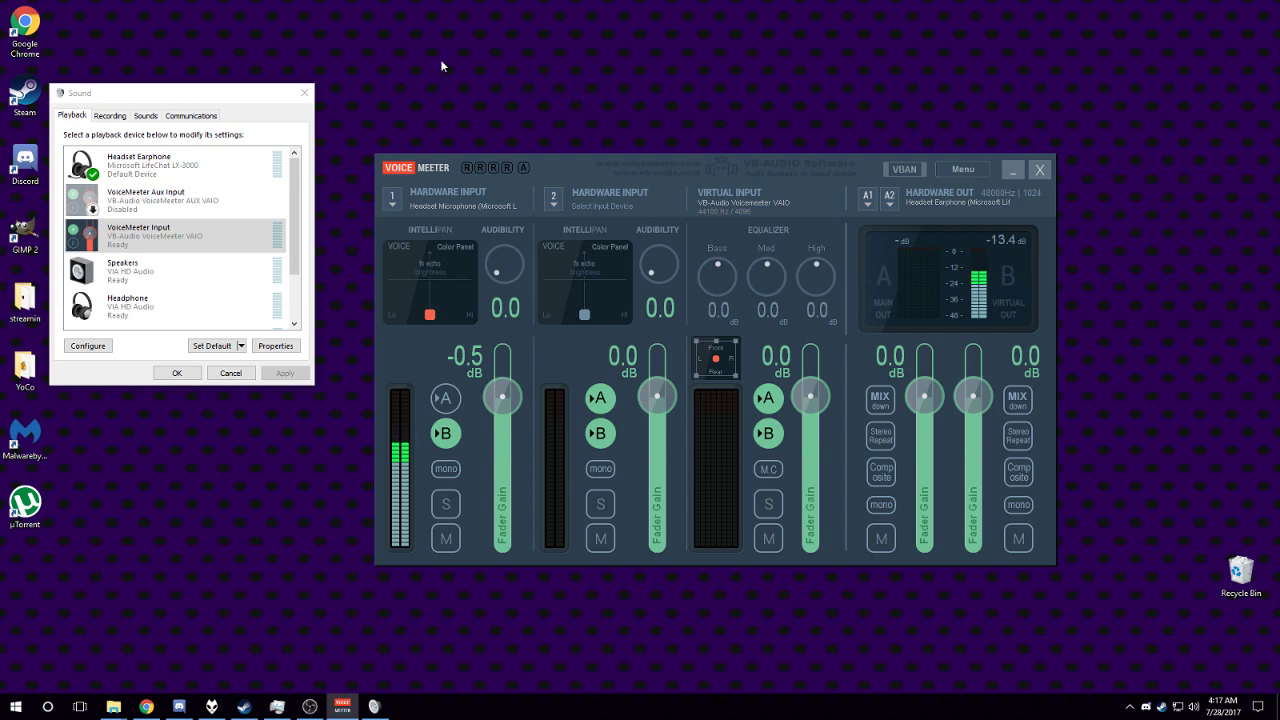
pyautogui.moveTo(440, 59); pyautogui.dragTo(690, 120)
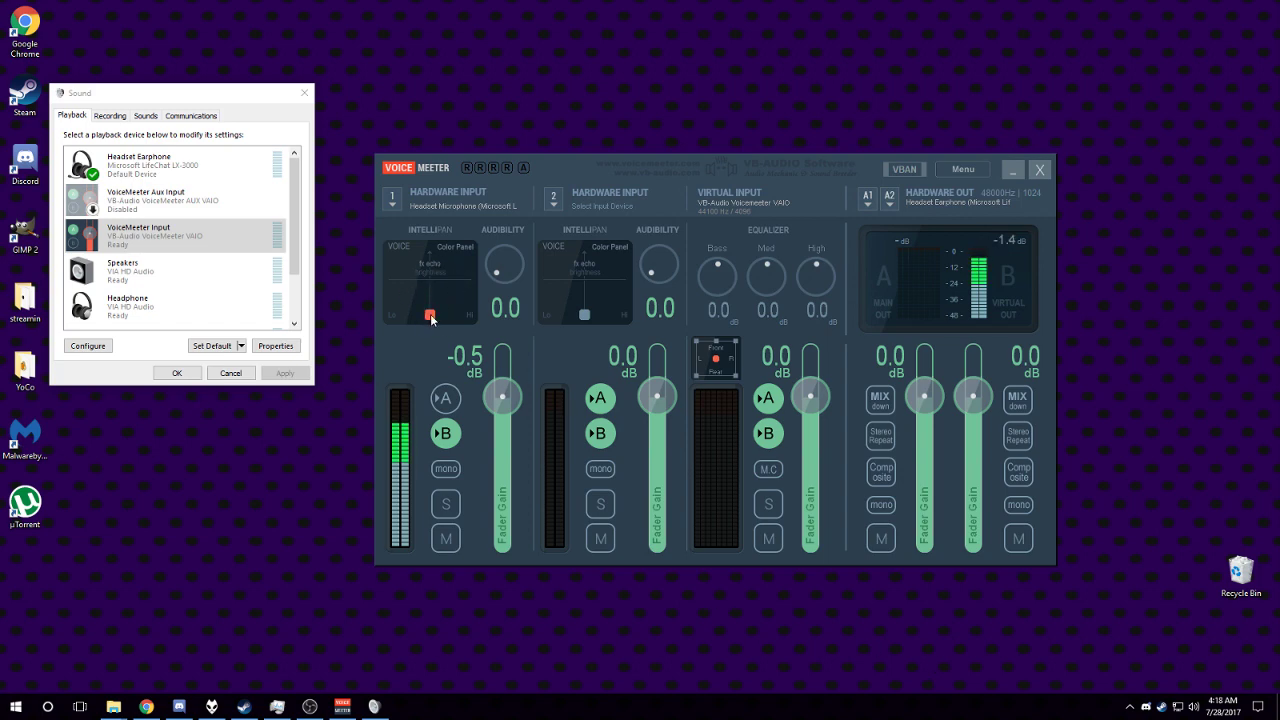
pyautogui.moveTo(500, 272)
pyautogui.mouseDown()
pyautogui.moveTo(500, 245)
pyautogui.moveTo(495, 273)
pyautogui.mouseUp()
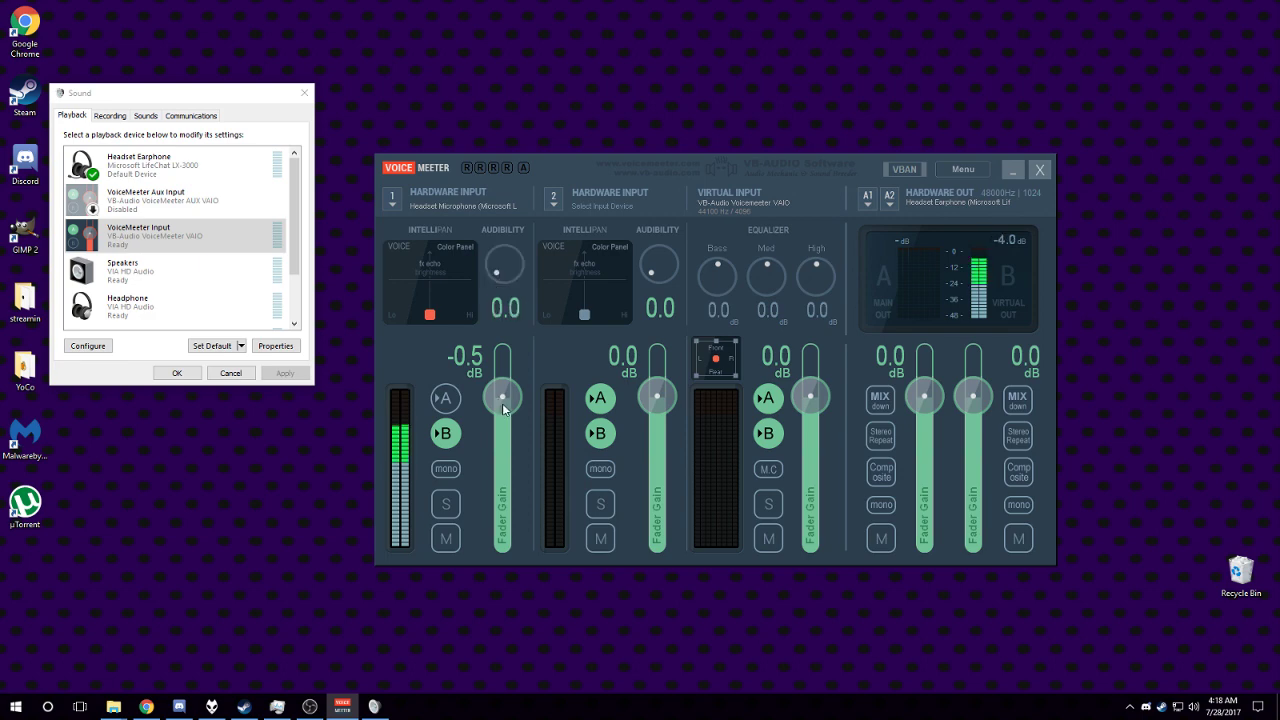
pyautogui.moveTo(921, 401)
pyautogui.mouseDown()
pyautogui.moveTo(923, 380)
pyautogui.moveTo(922, 404)
pyautogui.moveTo(936, 401)
pyautogui.moveTo(930, 362)
pyautogui.moveTo(930, 398)
pyautogui.mouseUp()
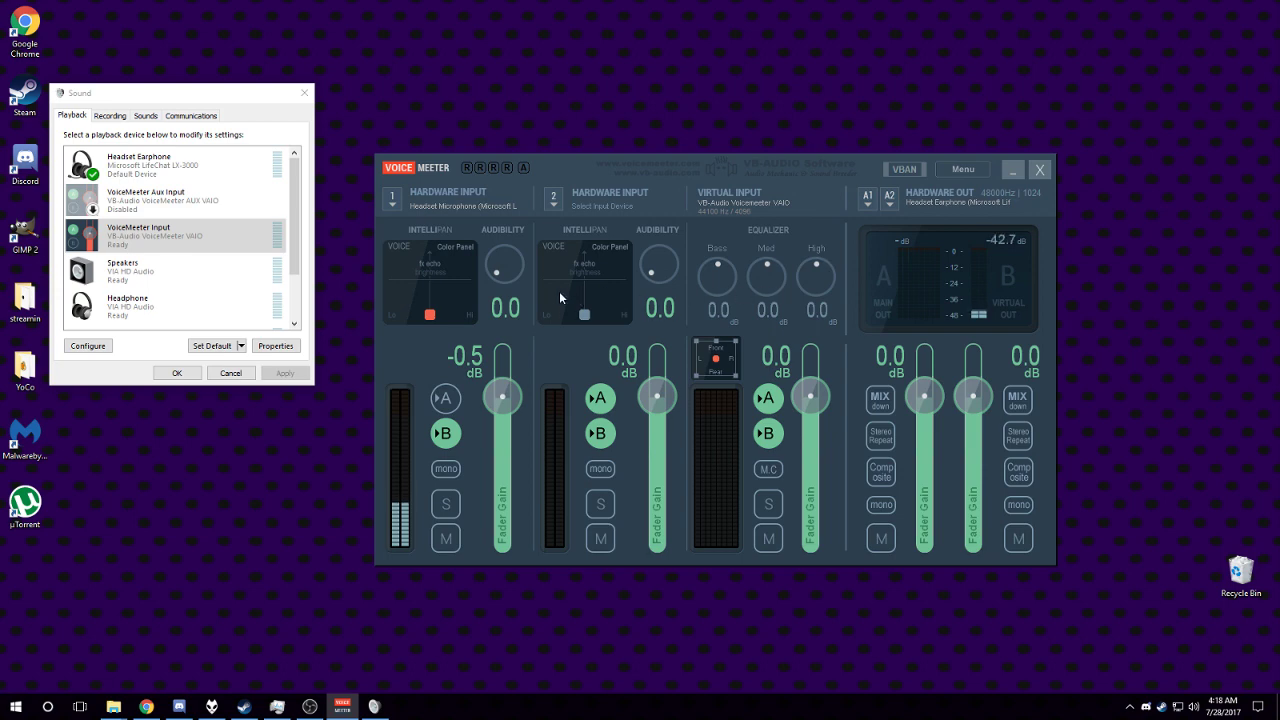
pyautogui.click(403, 209)
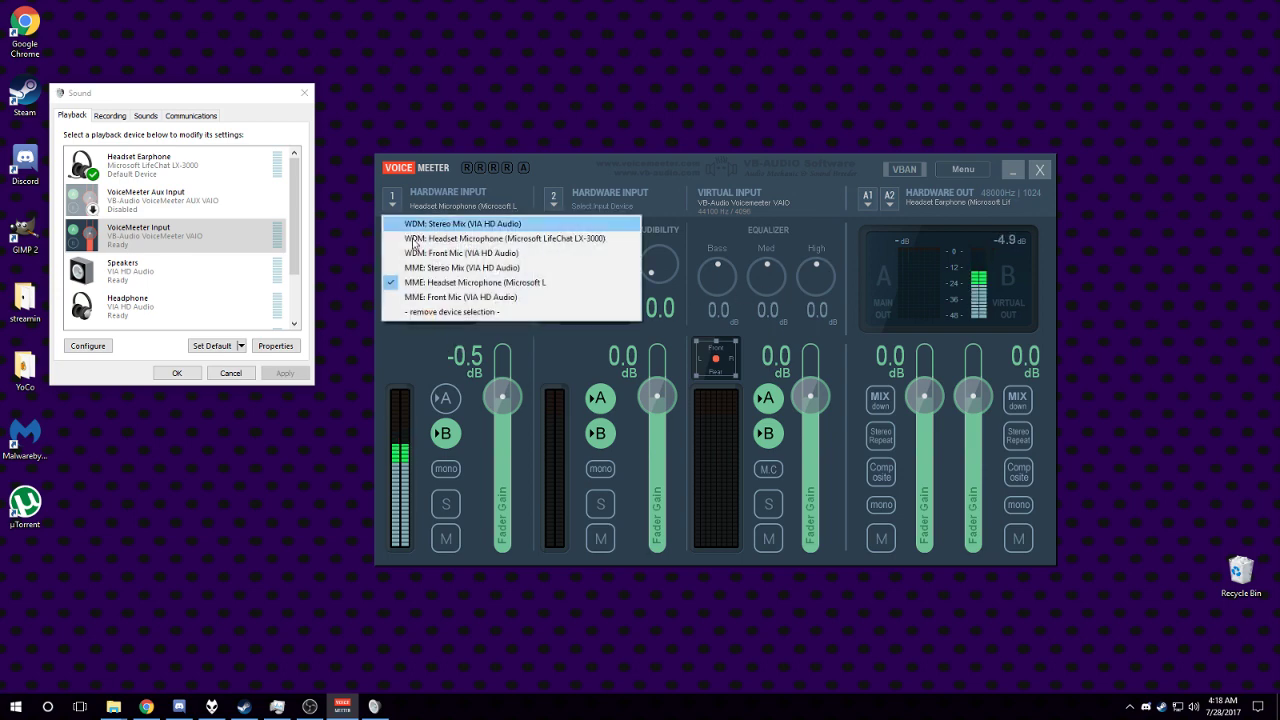
pyautogui.click(435, 289)
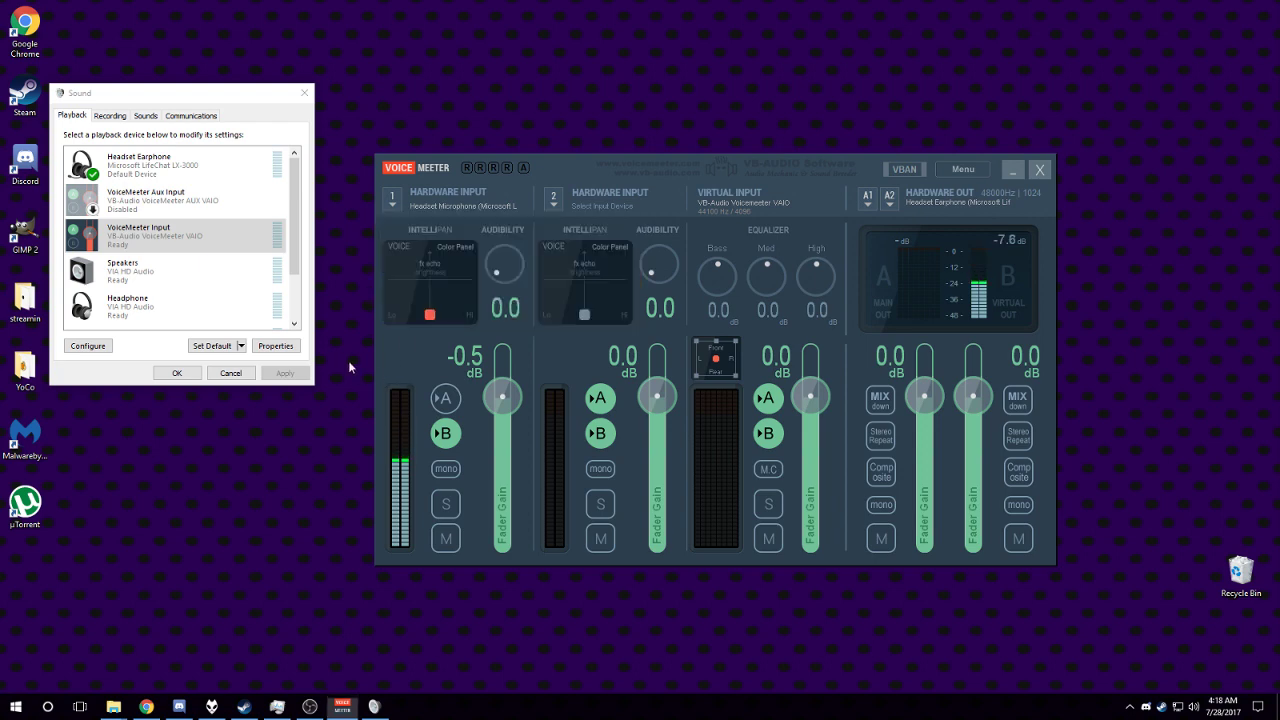
pyautogui.click(437, 204)
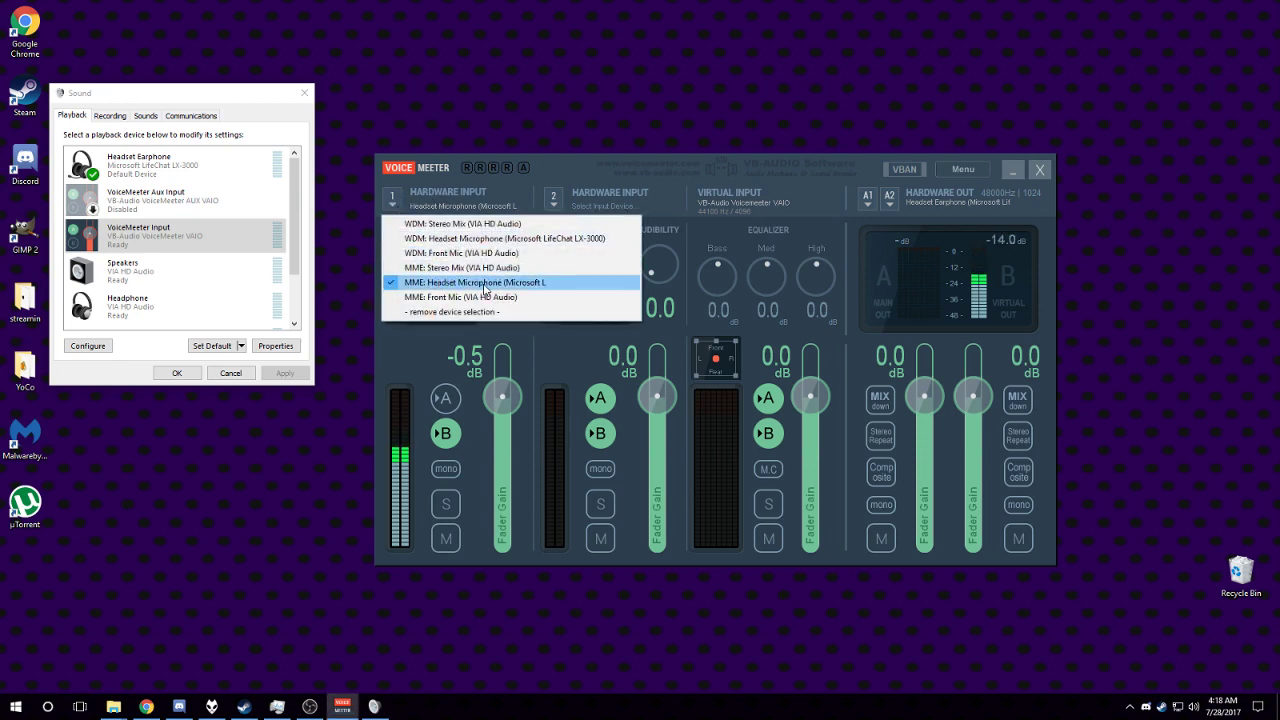
pyautogui.click(783, 124)
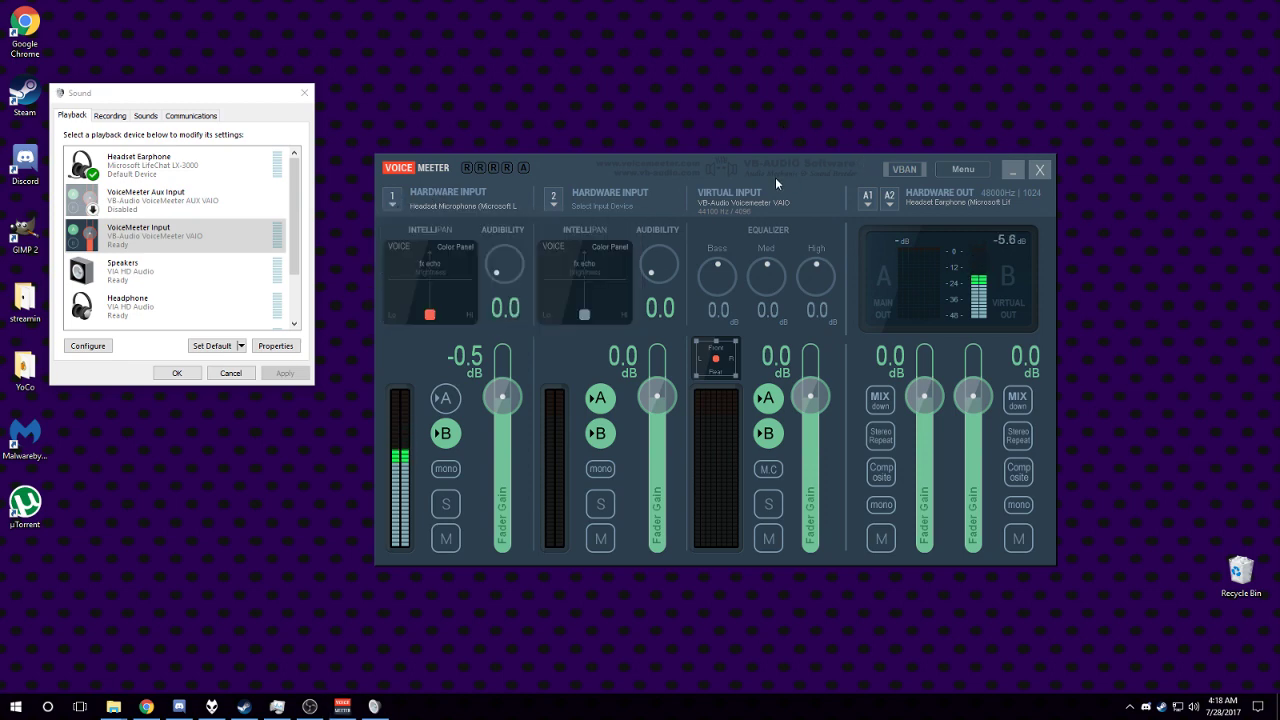
pyautogui.click(864, 200)
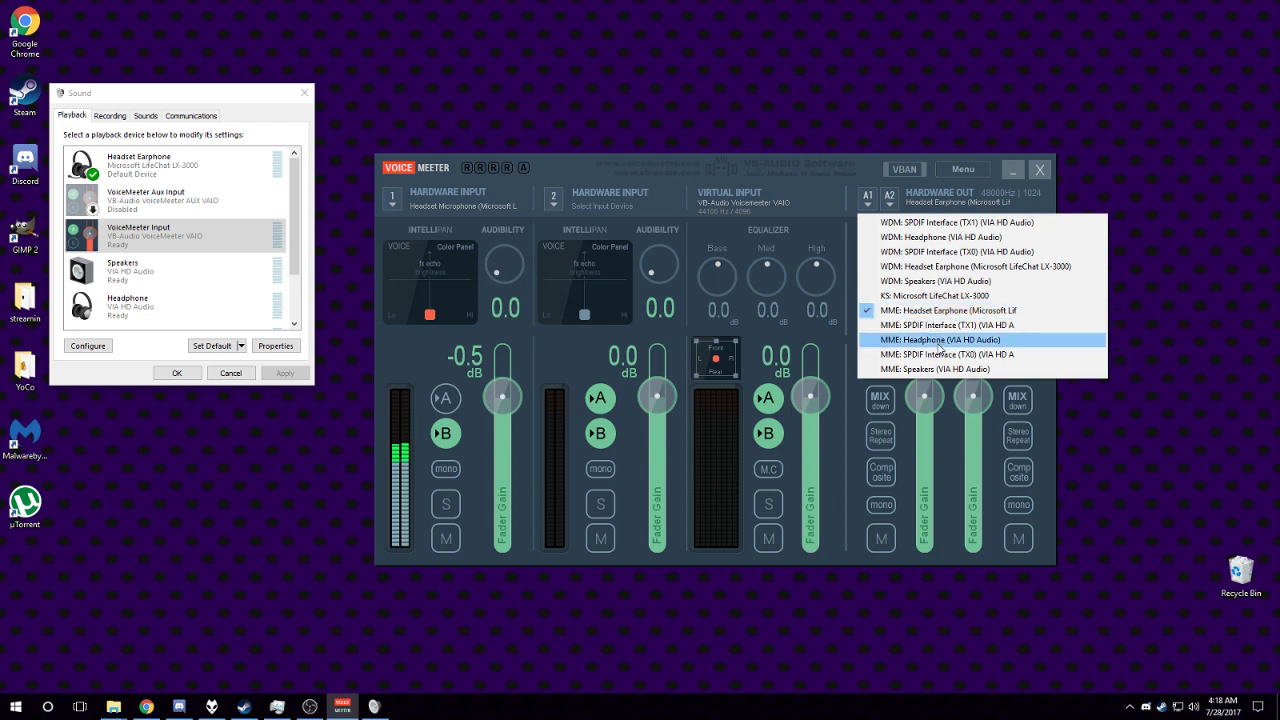
pyautogui.click(475, 118)
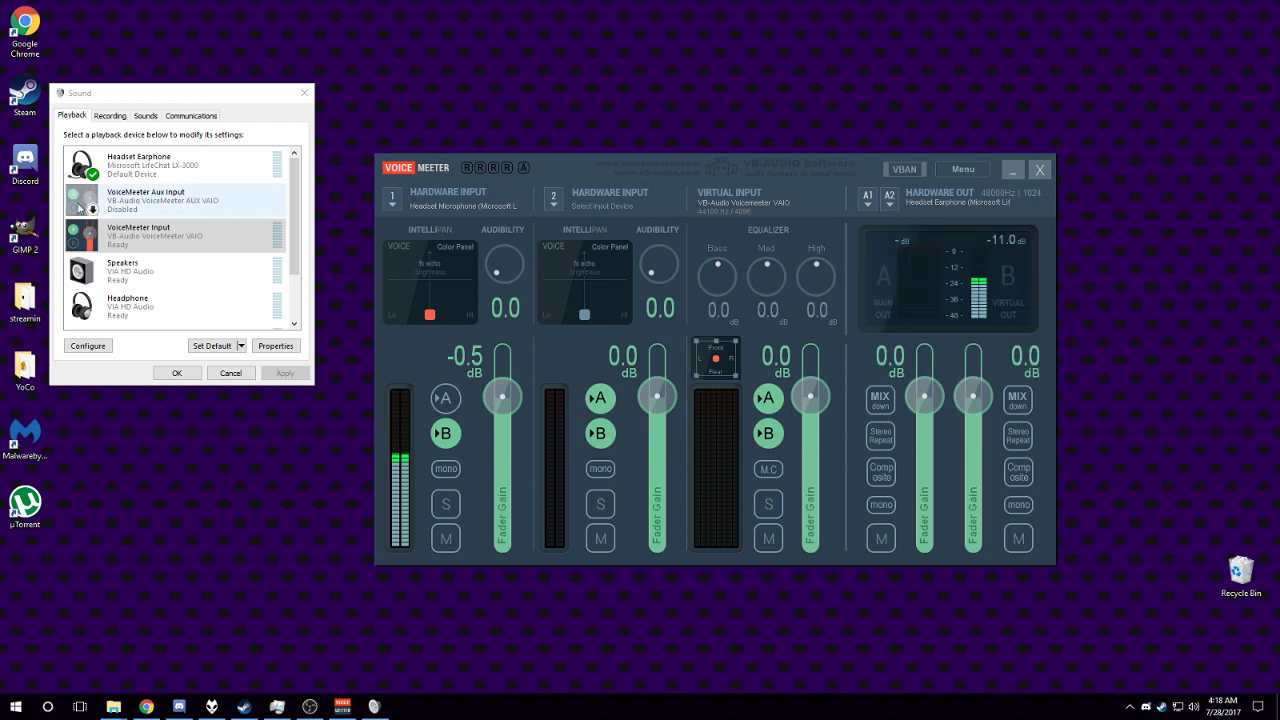
pyautogui.rightClick(116, 236)
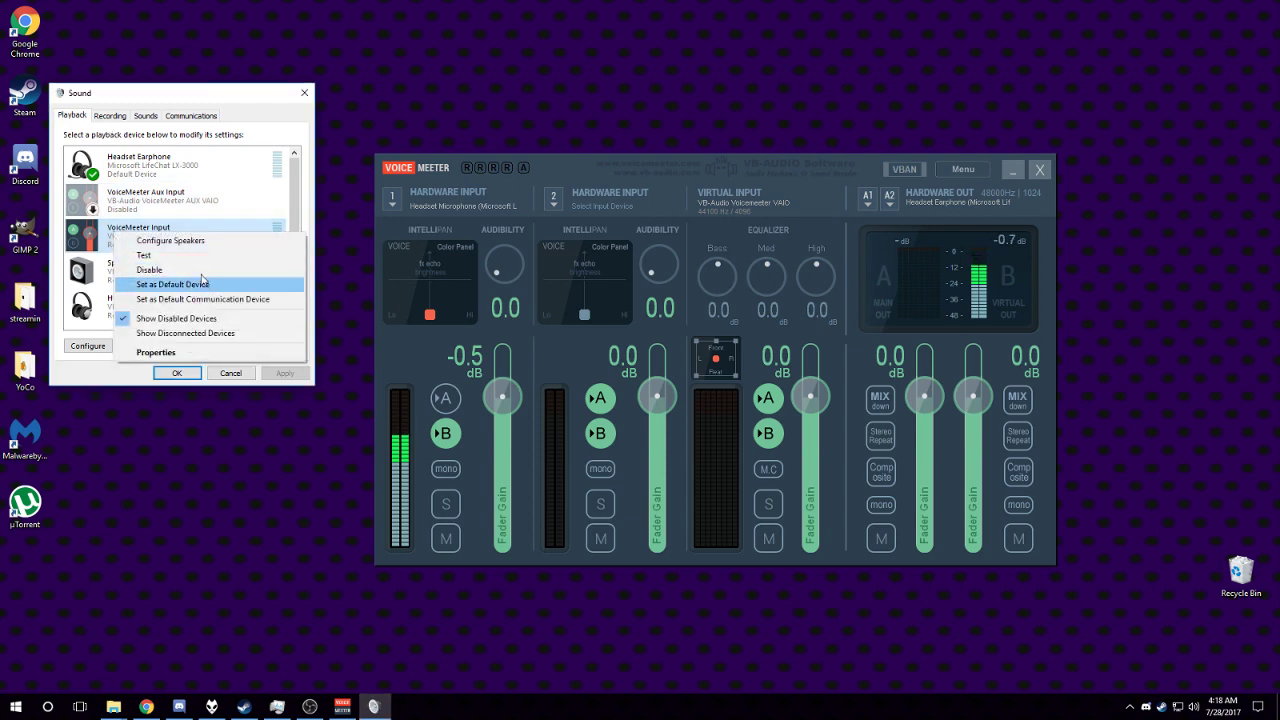
pyautogui.click(465, 68)
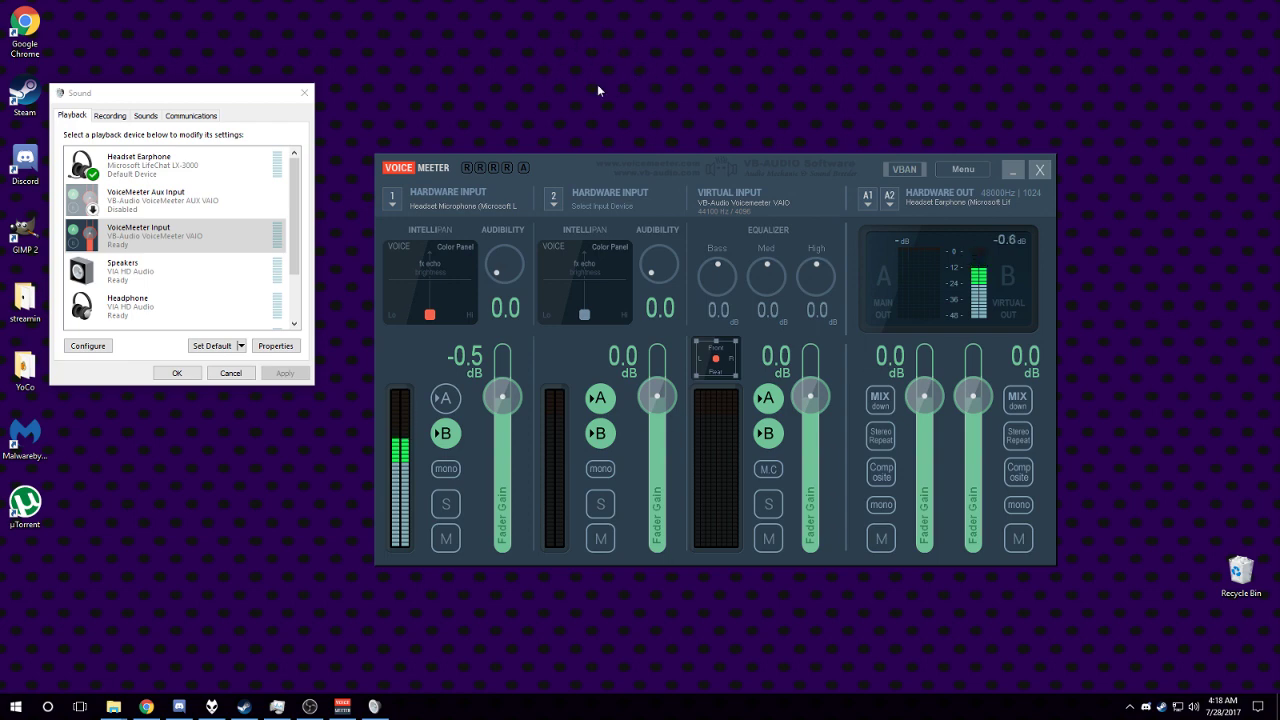
pyautogui.hotkey('alt', 'Tab')
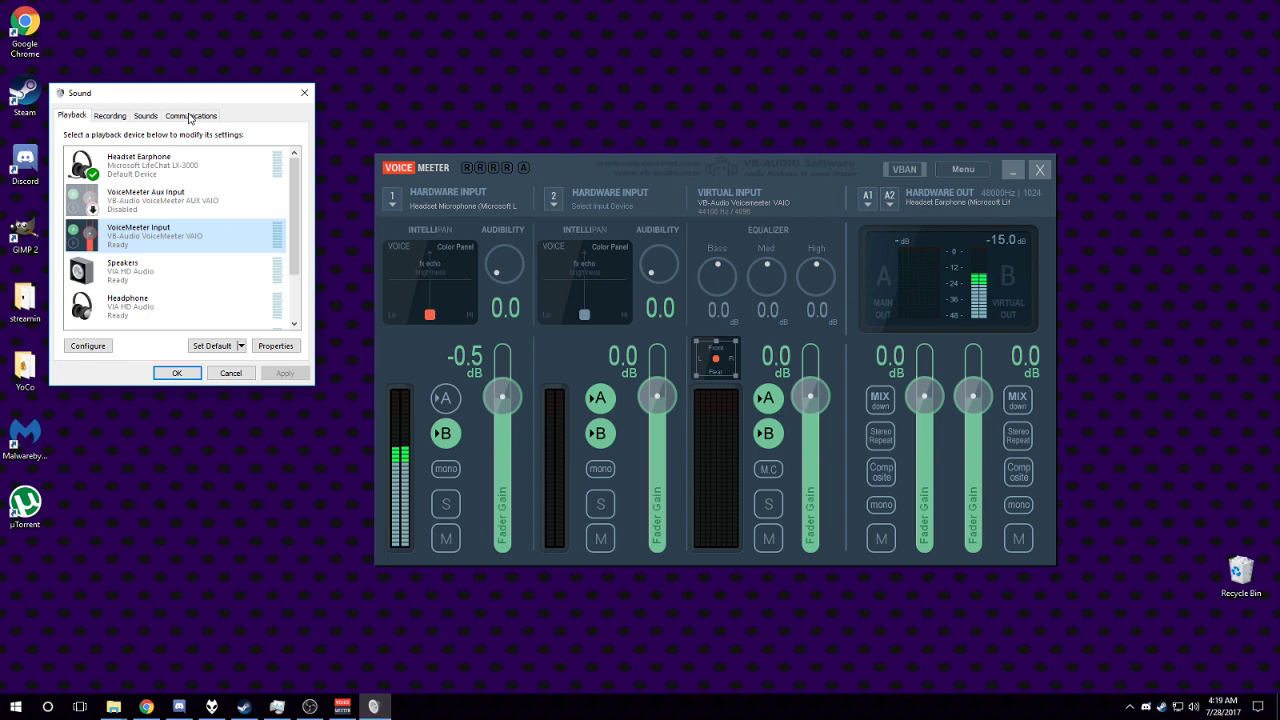
pyautogui.click(110, 116)
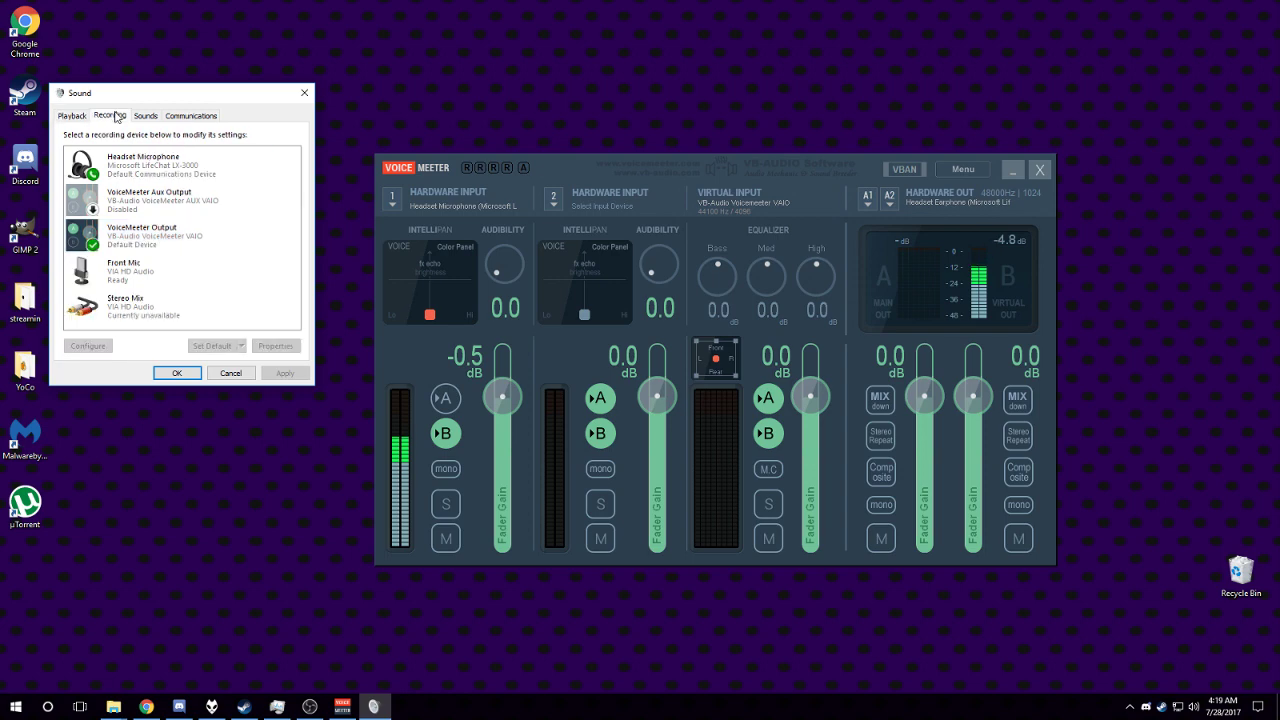
pyautogui.click(146, 233)
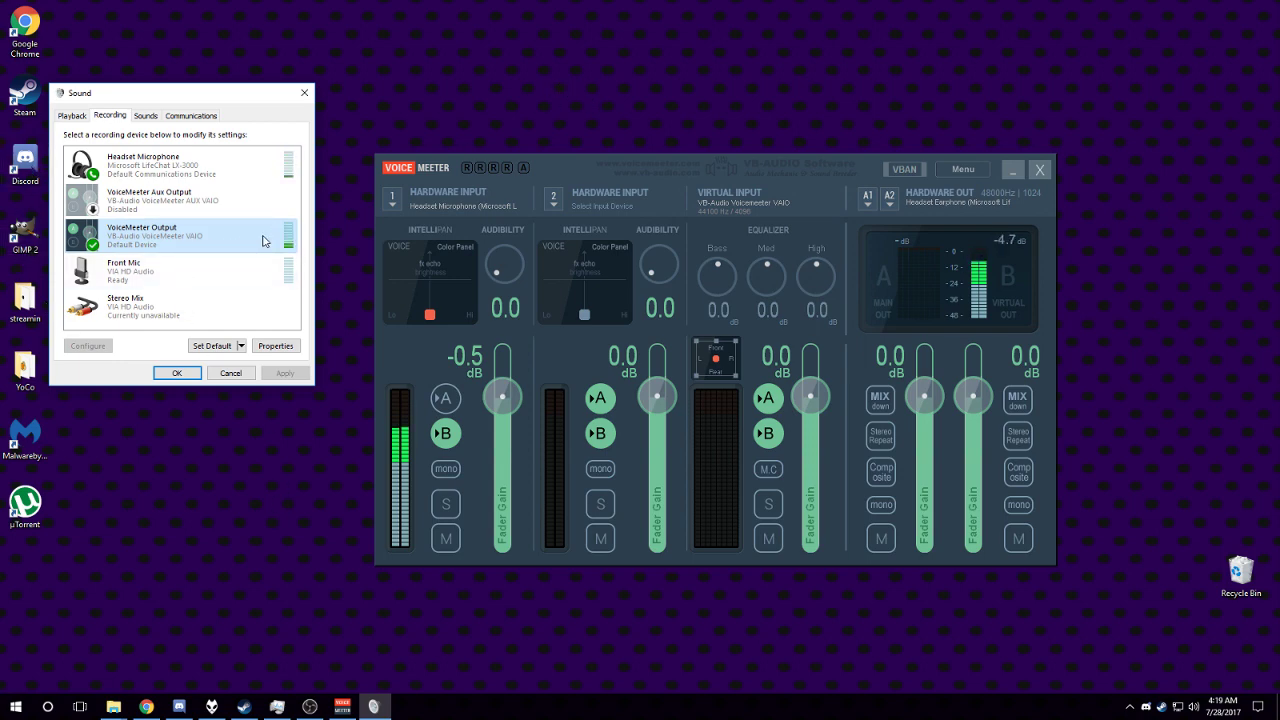
pyautogui.click(71, 115)
pyautogui.click(603, 65)
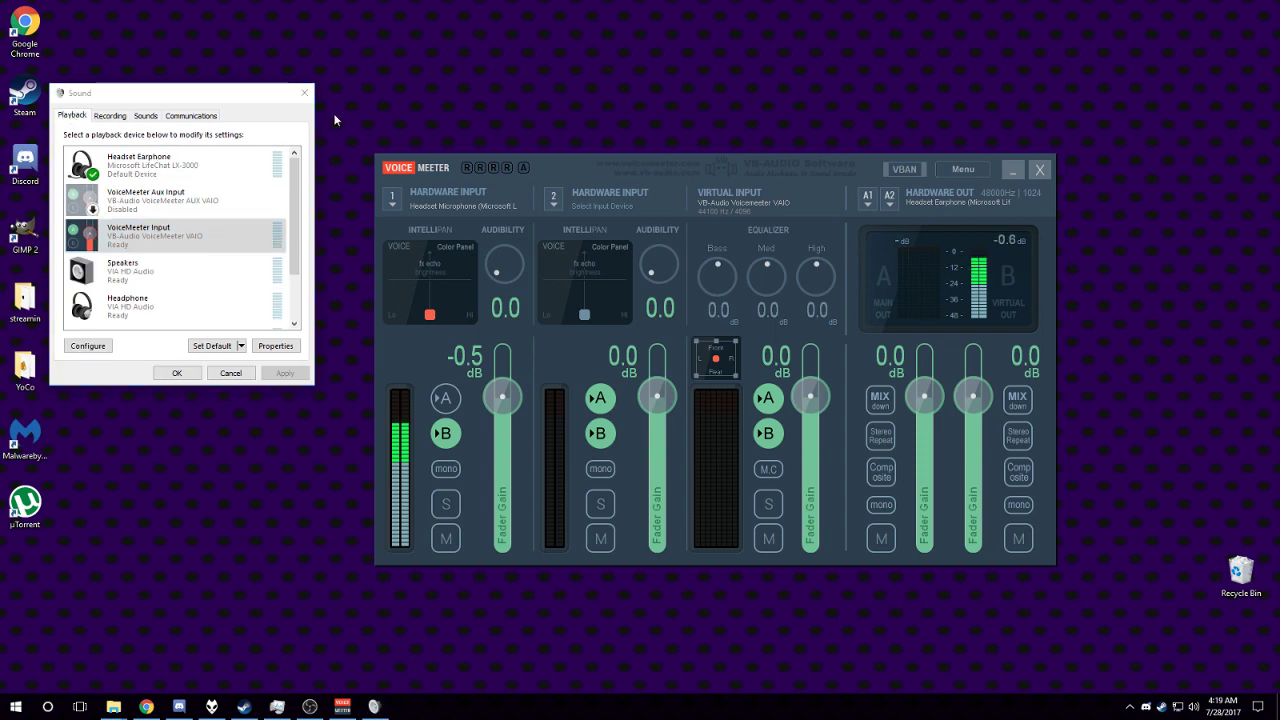
# Drag the Voicemeeter mixer by its title bar, nudging it until it sits slightly higher and further right.
pyautogui.moveTo(344, 112); pyautogui.dragTo(1121, 614)
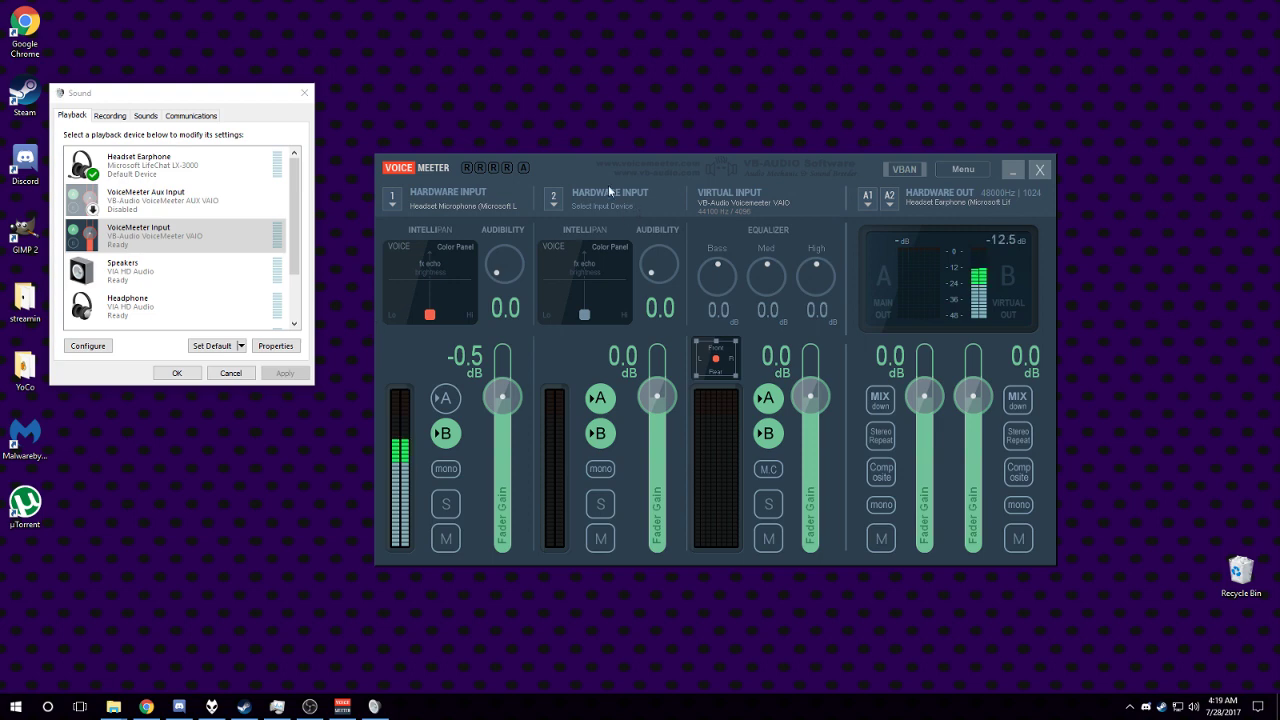
pyautogui.moveTo(555, 163); pyautogui.dragTo(635, 121)
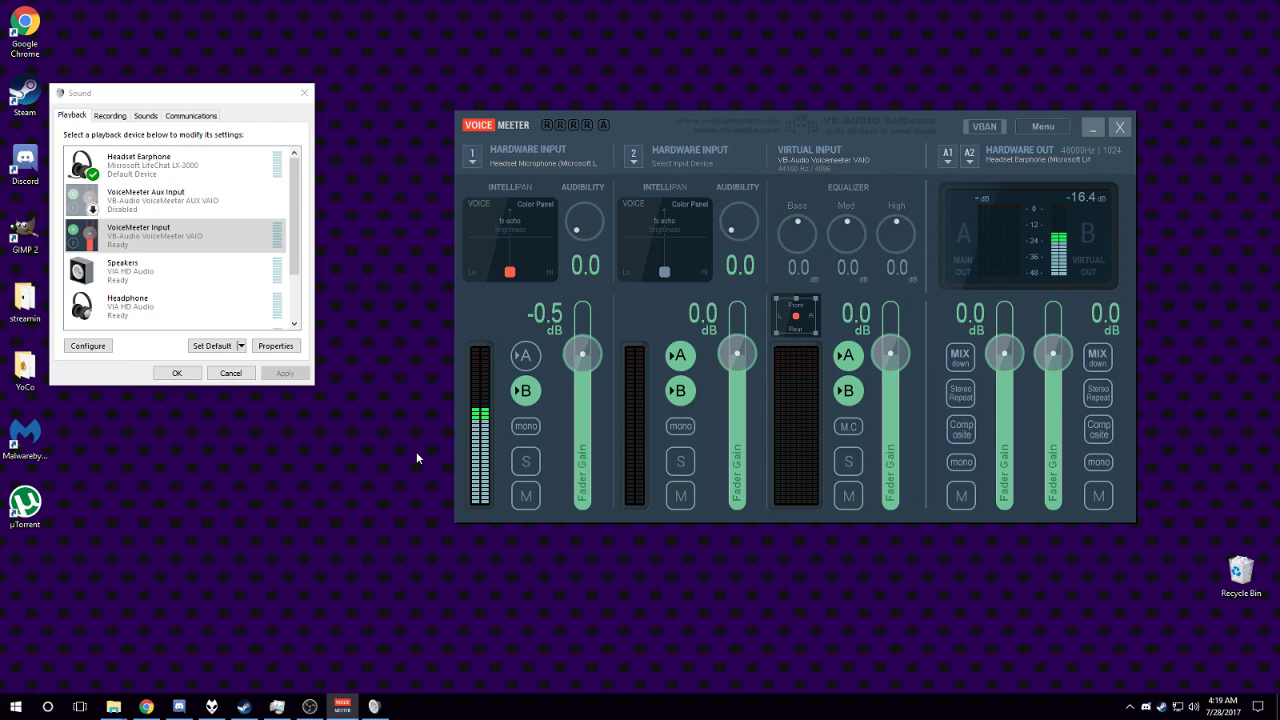
pyautogui.moveTo(639, 124); pyautogui.dragTo(575, 150)
pyautogui.moveTo(348, 108); pyautogui.dragTo(356, 216)
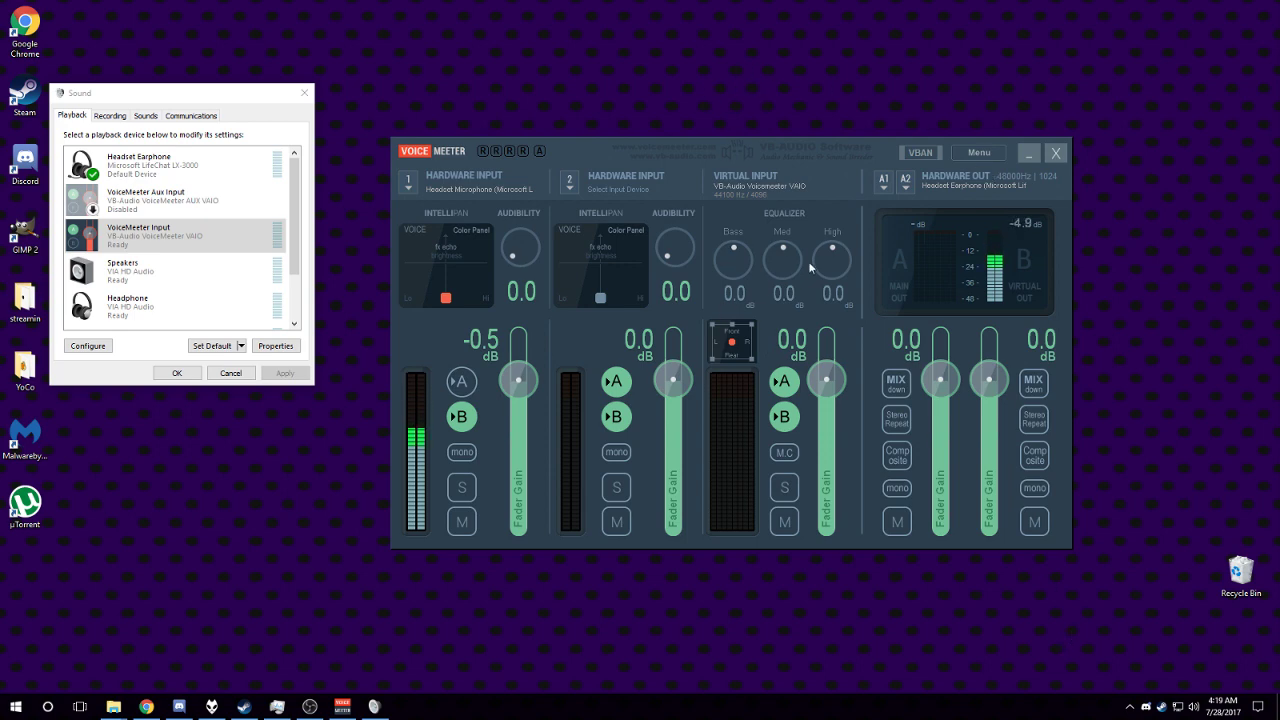
pyautogui.click(878, 192)
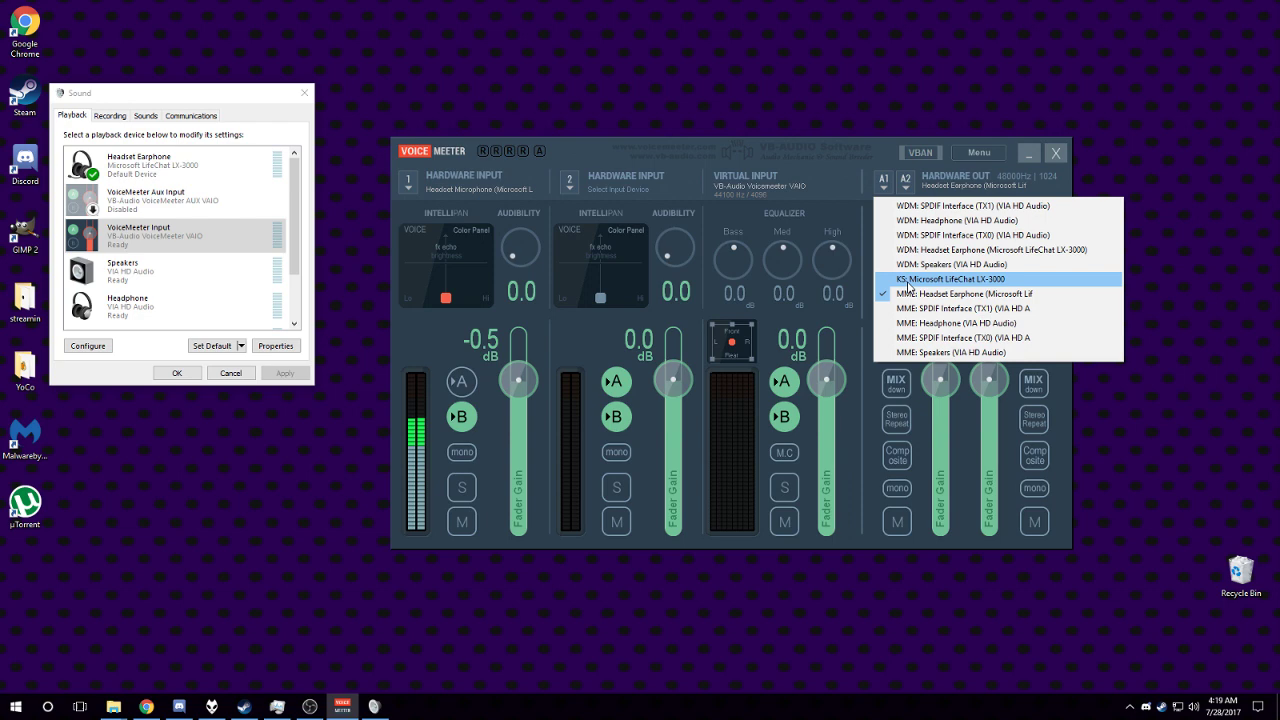
pyautogui.click(424, 188)
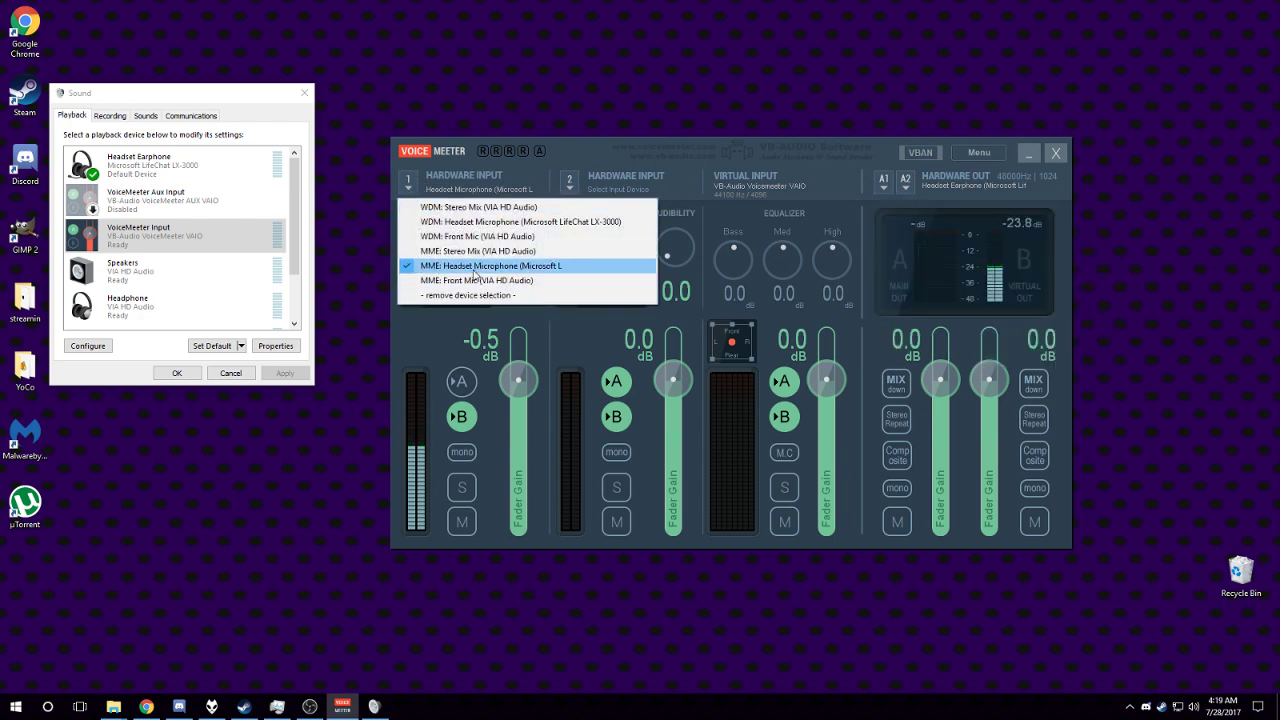
pyautogui.click(420, 268)
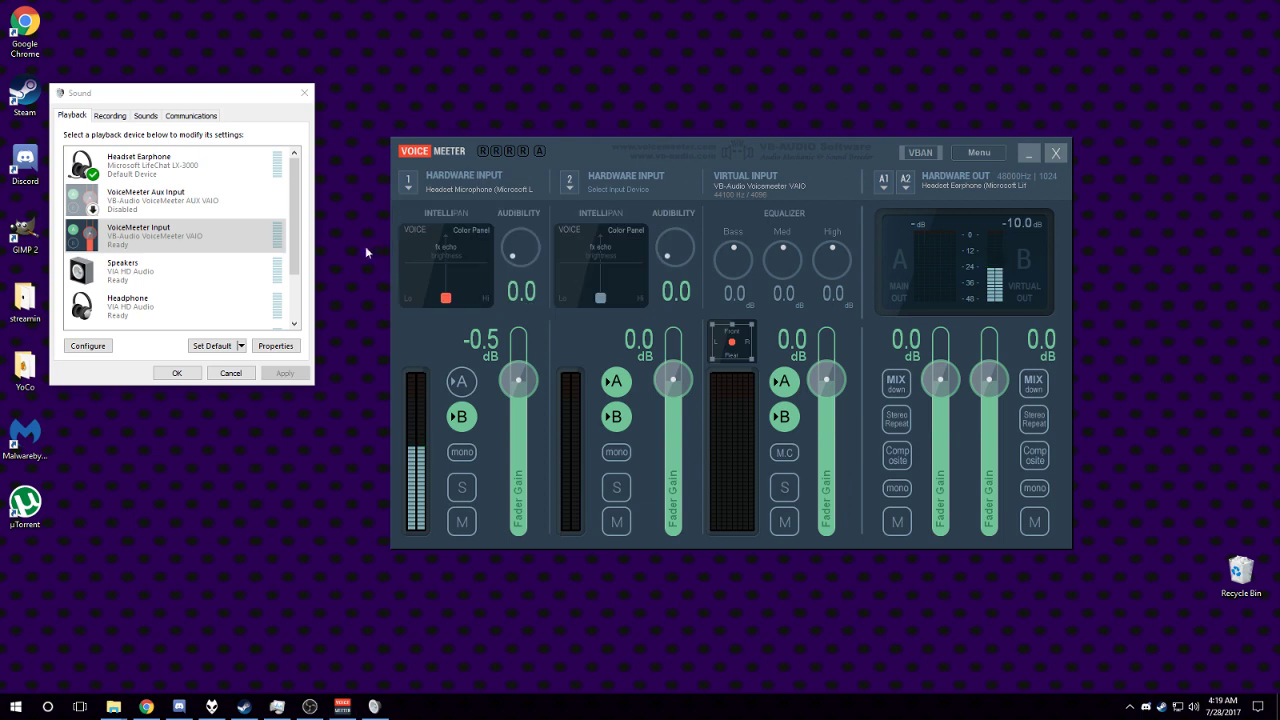
pyautogui.rightClick(112, 161)
pyautogui.click(191, 249)
pyautogui.click(213, 167)
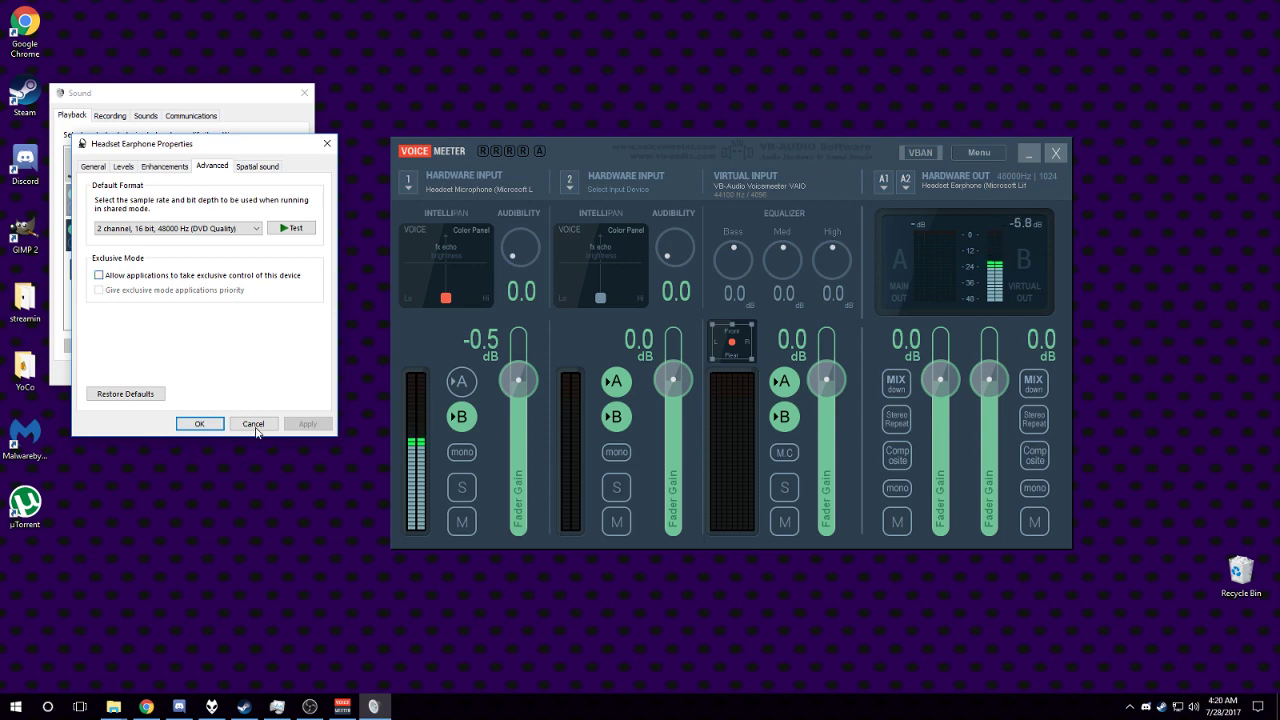
pyautogui.click(253, 424)
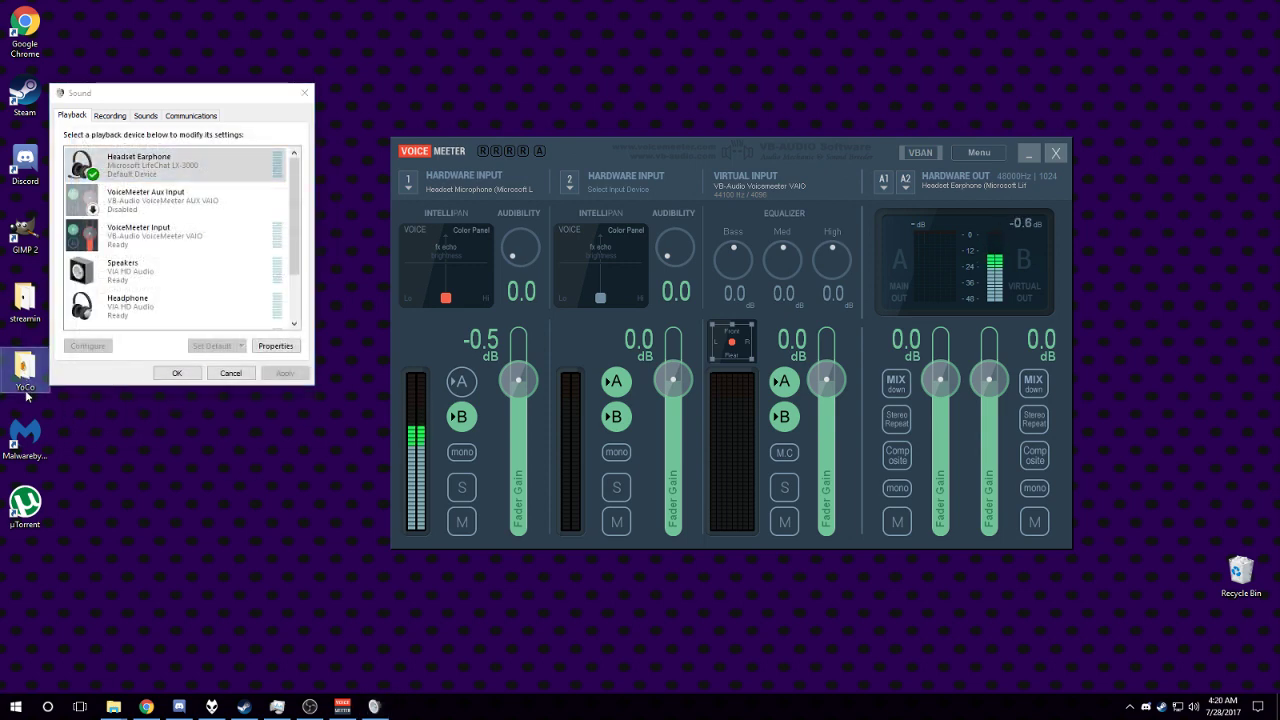